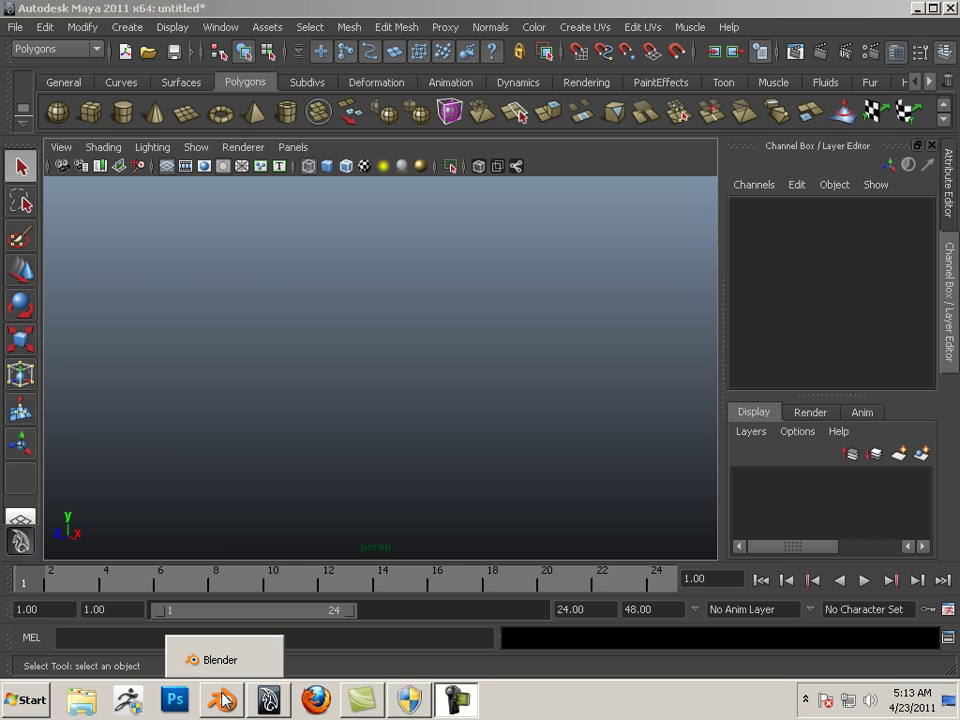
- Delete the existing cube in Blender
click(225, 662)
middle_drag(282, 460, 309, 452)
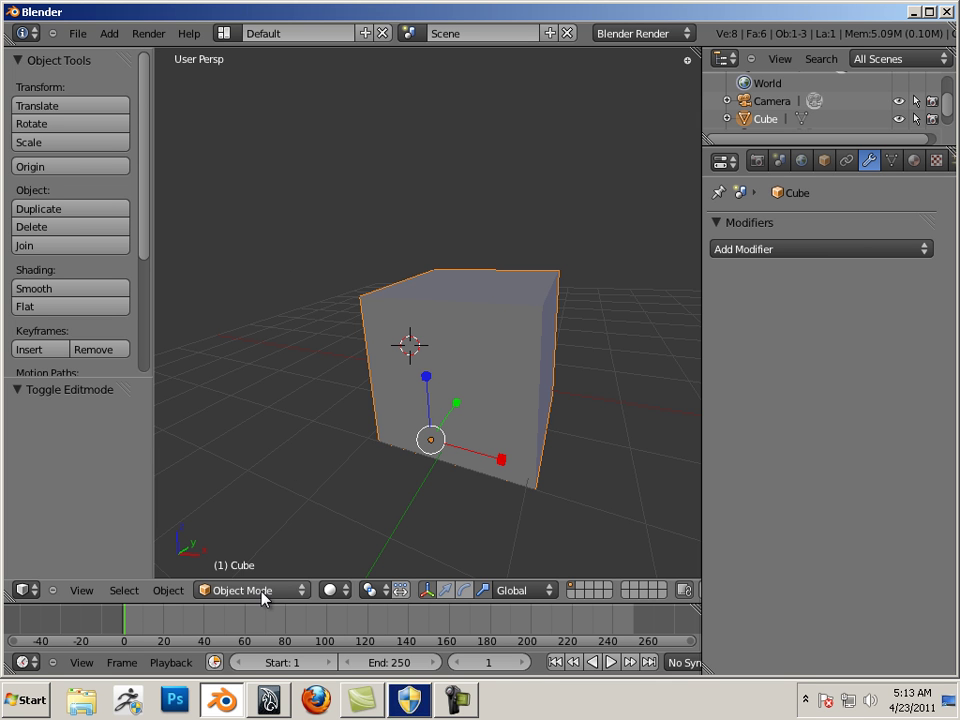
key(x)
click(420, 440)
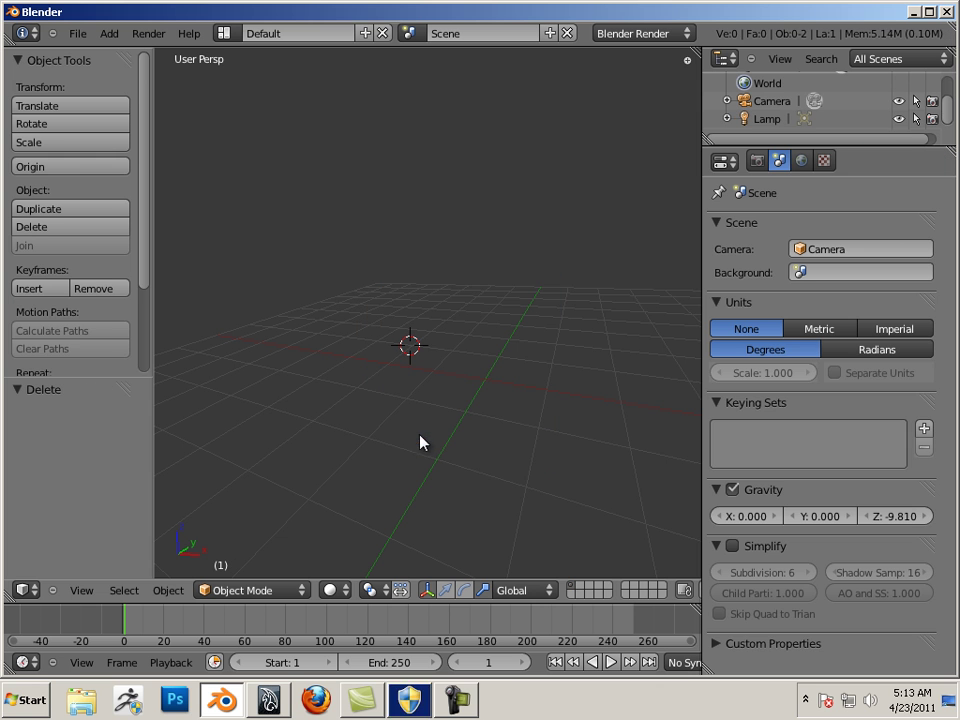
- Add a new mesh cube at the 3D cursor (X -0.923, Y -0.877, Z 0.881)
click(107, 40)
mouse_move(105, 54)
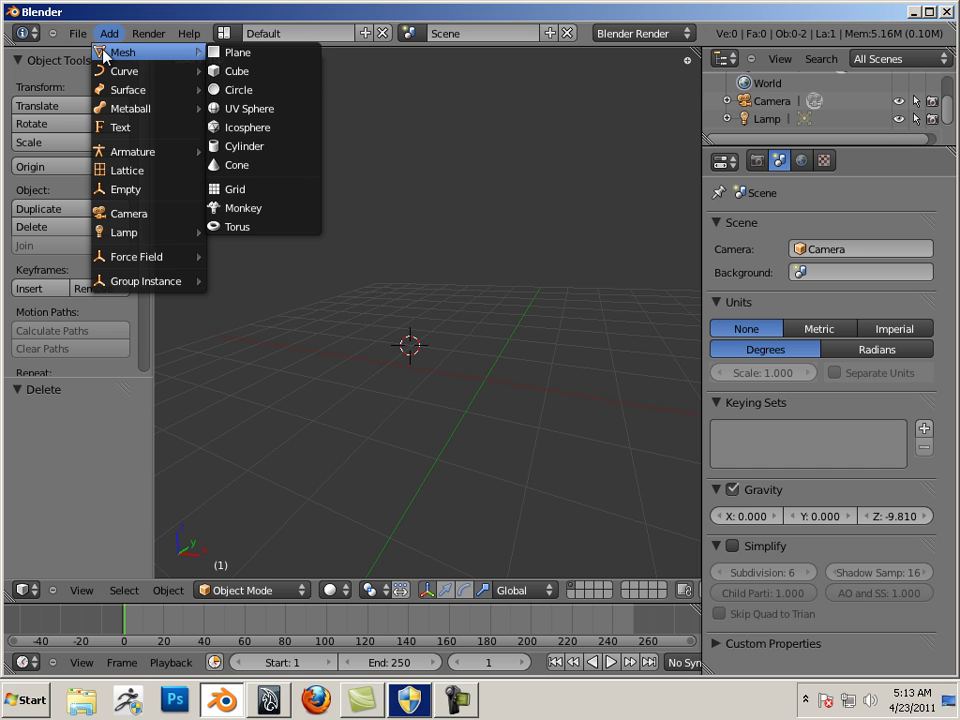
click(240, 74)
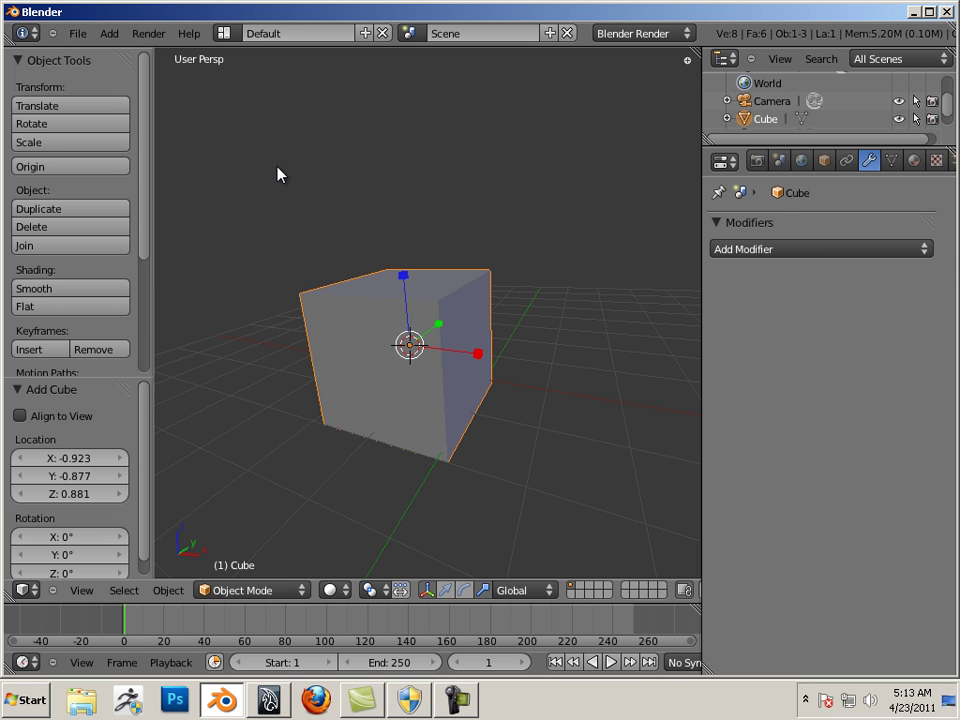
- Orbit the Blender view to face the new cube squarely
middle_drag(236, 339, 289, 334)
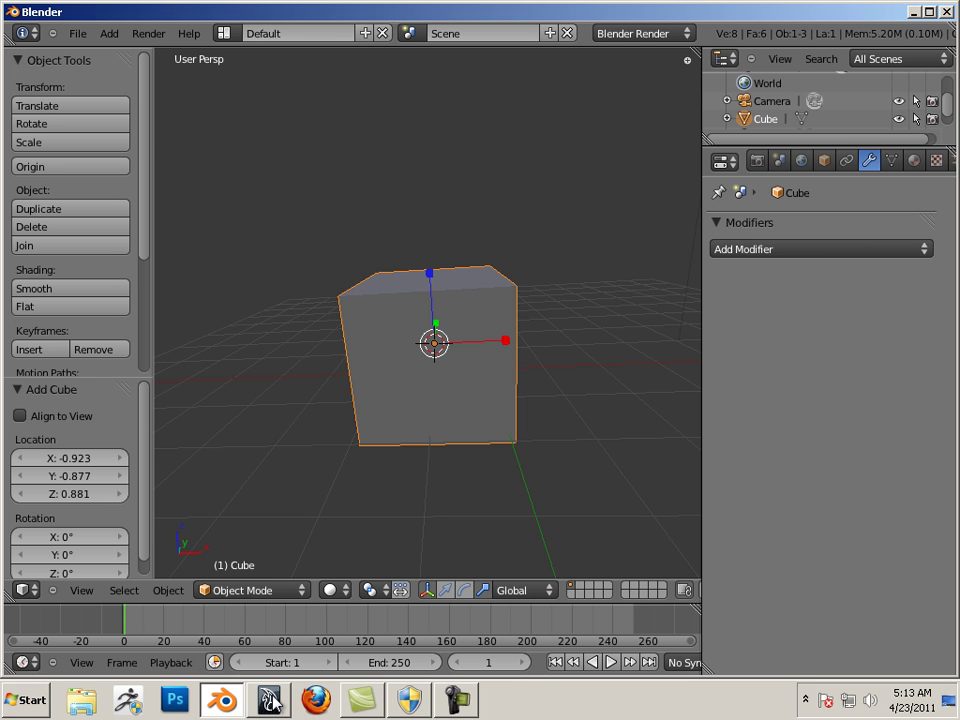
- In Maya, create polygon cube pCube1 with the Move tool active and smooth shading
mouse_move(268, 700)
click(259, 662)
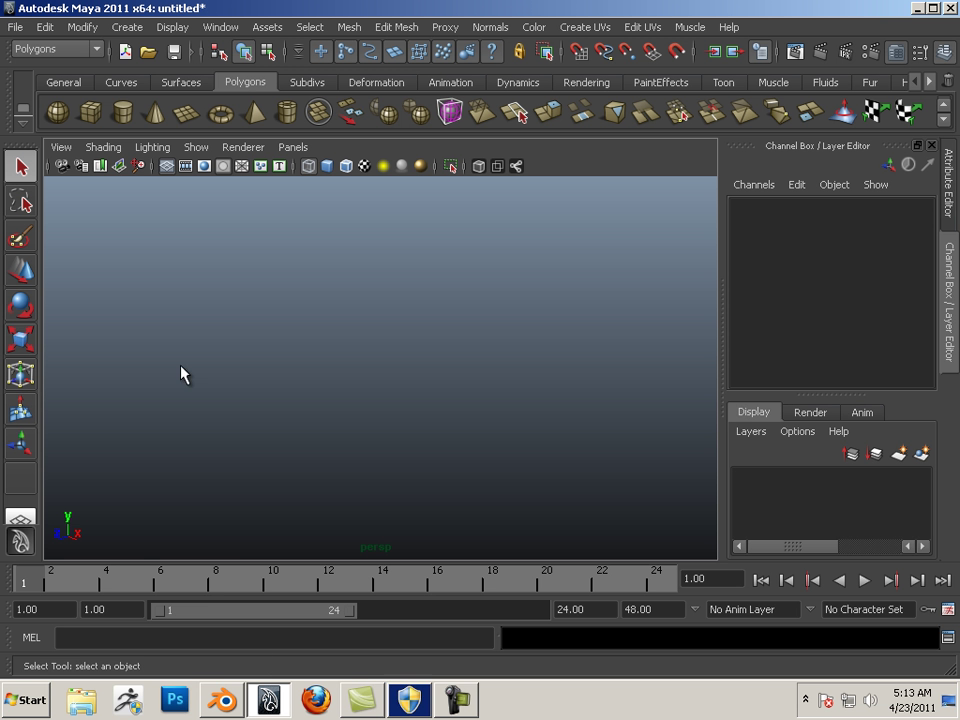
click(91, 112)
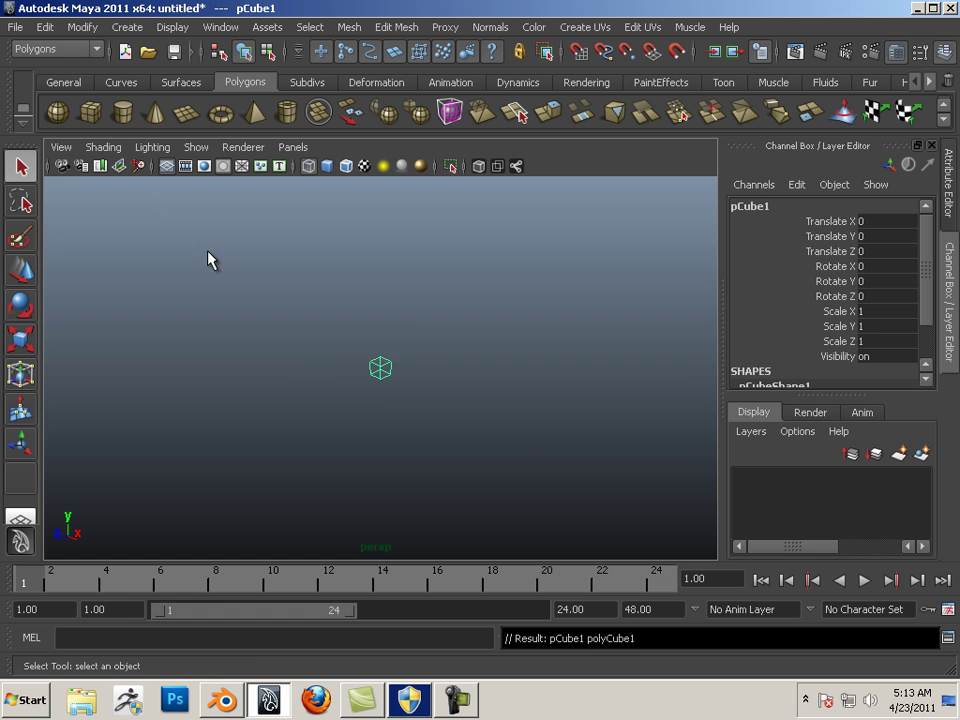
scroll(356, 388, up, 8)
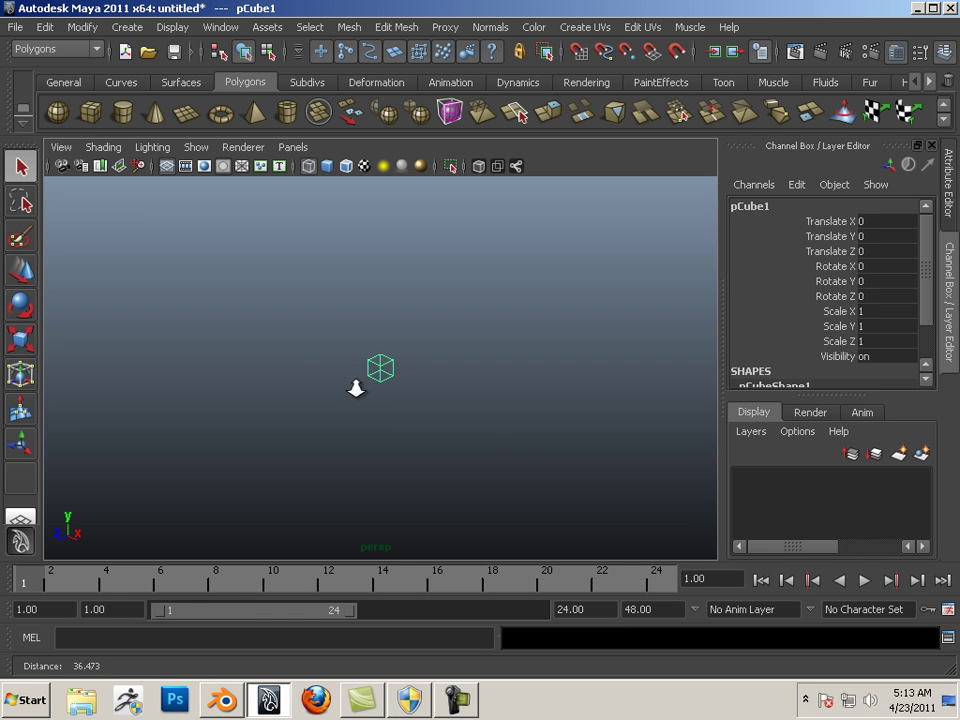
click(20, 270)
scroll(401, 394, up, 4)
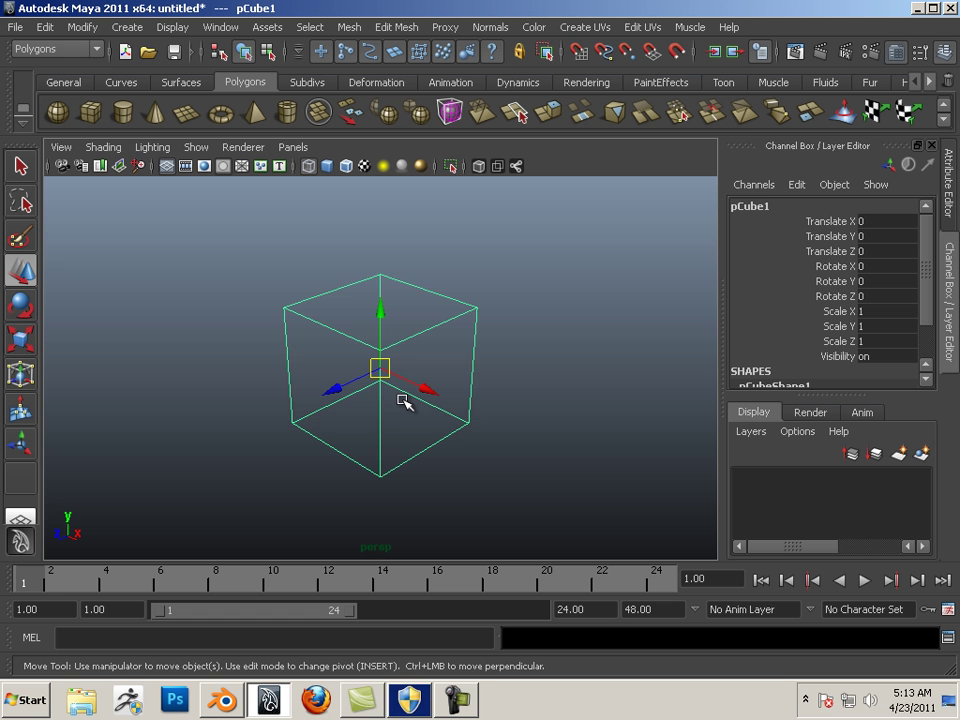
key(5)
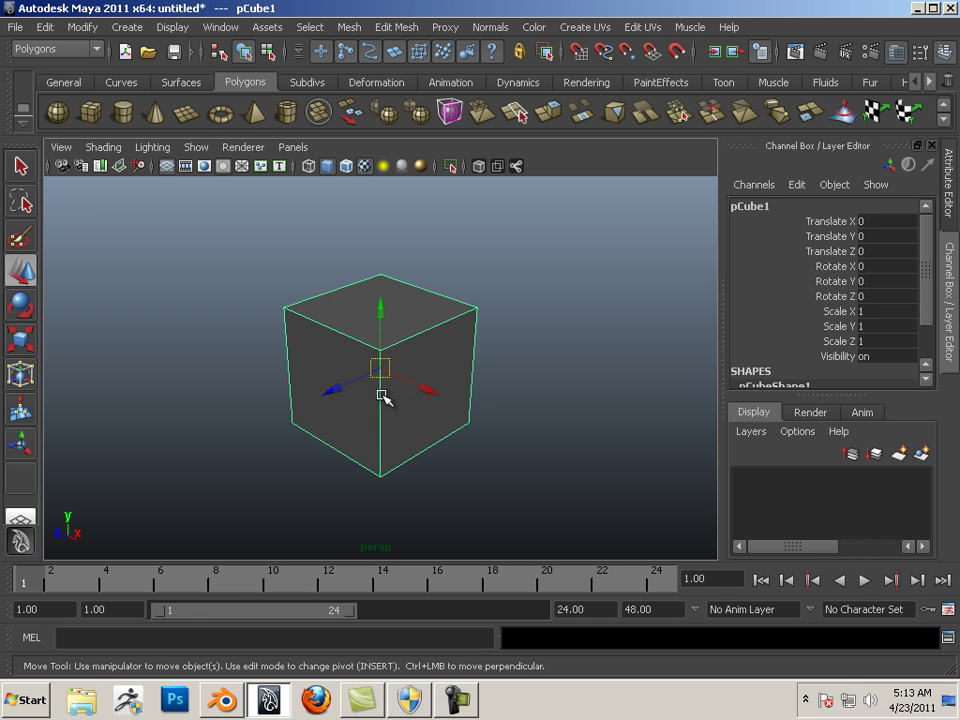
mouse_move(482, 418)
alt+mouse_down()
mouse_move(377, 407)
mouse_move(504, 418)
mouse_move(497, 438)
mouse_move(414, 399)
mouse_move(223, 360)
mouse_move(455, 369)
mouse_move(281, 379)
mouse_move(497, 414)
alt+mouse_up()
- Snap pCube1's pivot to the cube's corners, leaving Translate Z at 0.022
key(Insert)
key(Insert)
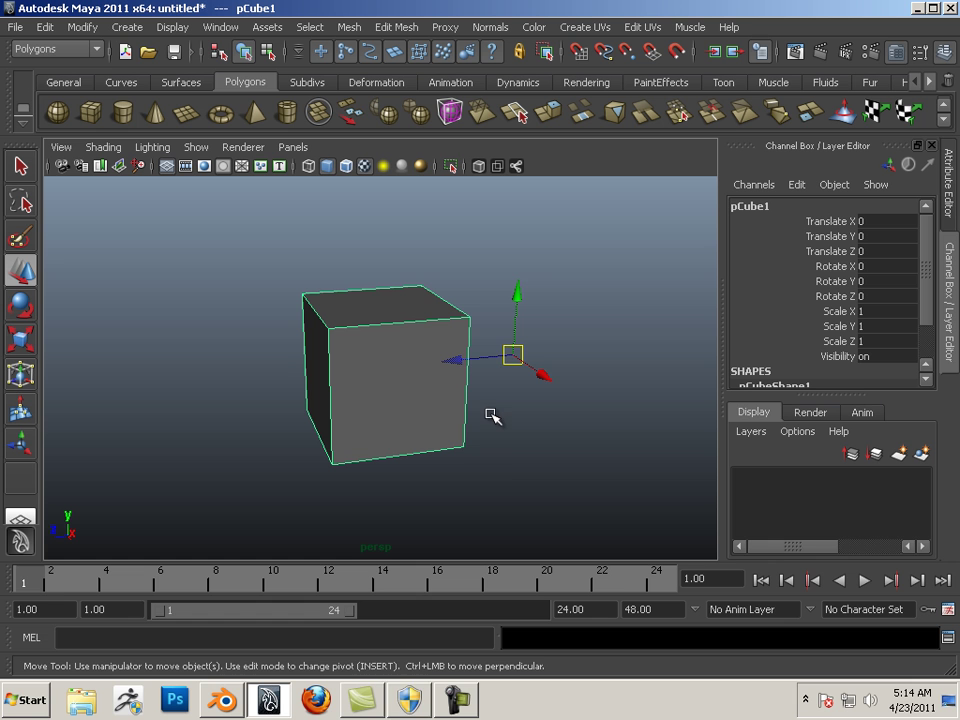
key(Insert)
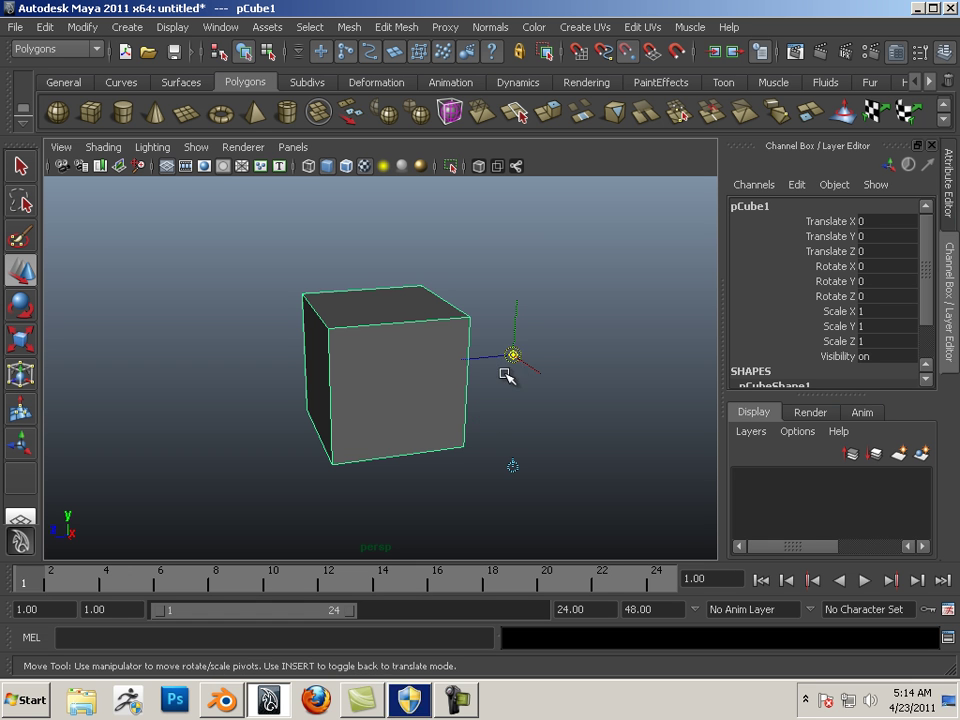
drag(513, 355, 454, 319)
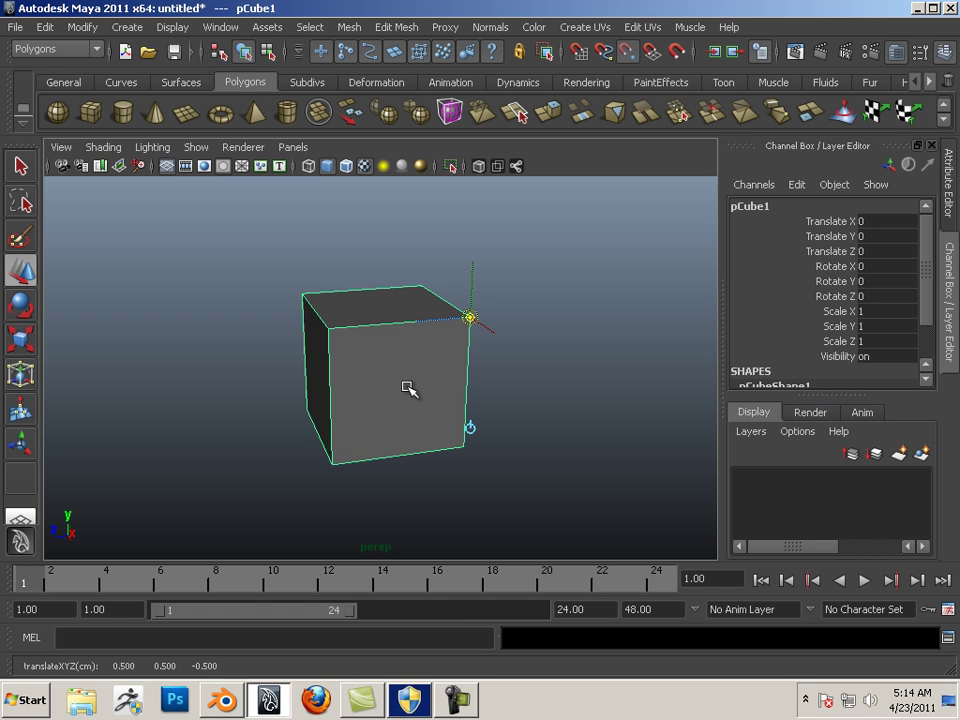
key(Insert)
mouse_move(405, 321)
mouse_down()
mouse_move(216, 311)
mouse_move(409, 316)
mouse_up()
key(Insert)
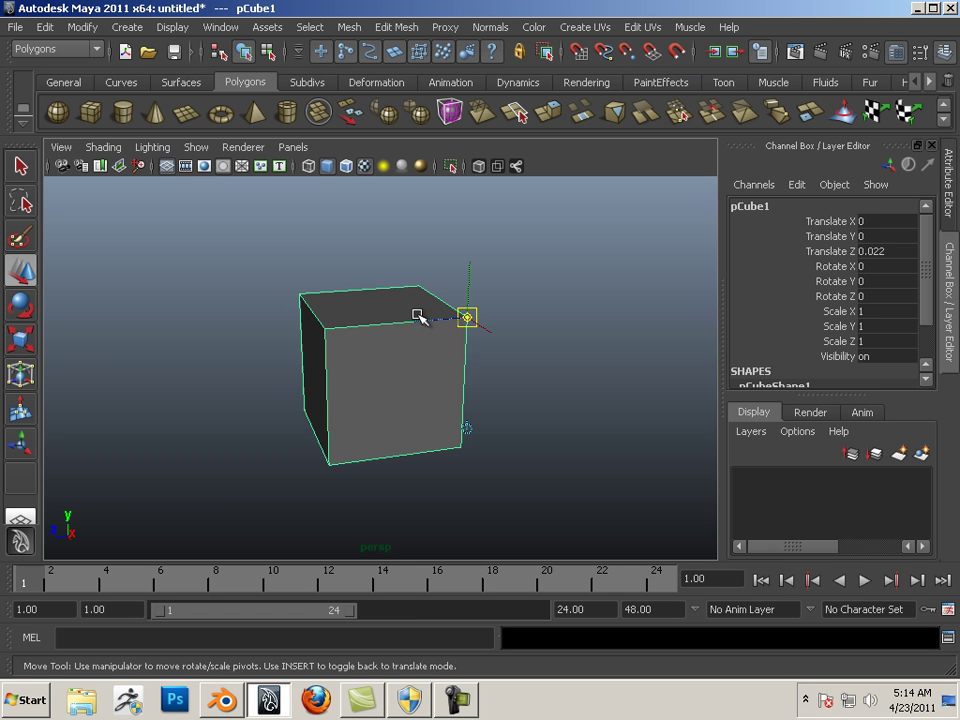
drag(467, 318, 478, 461)
key(Insert)
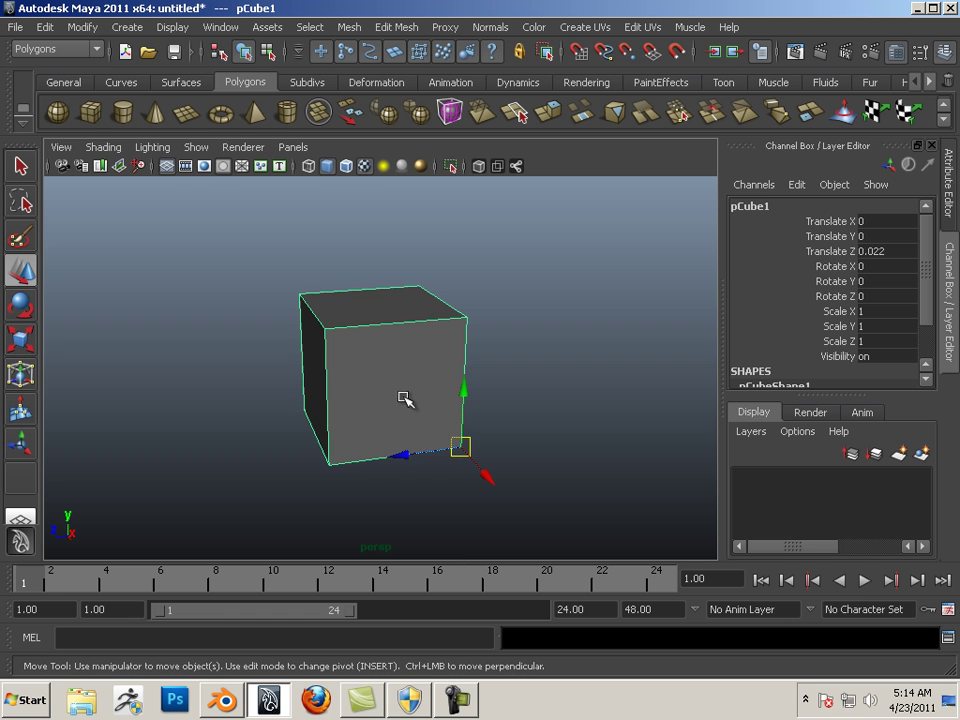
- Recentre pCube1's pivot with Modify > Center Pivot and switch back to Blender
click(80, 30)
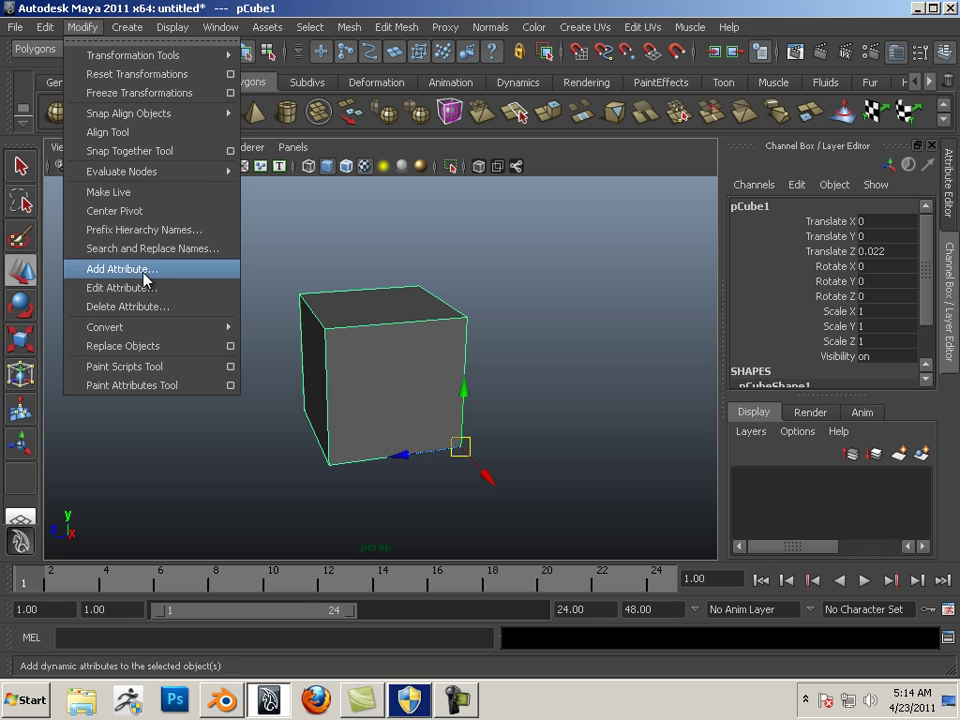
click(133, 211)
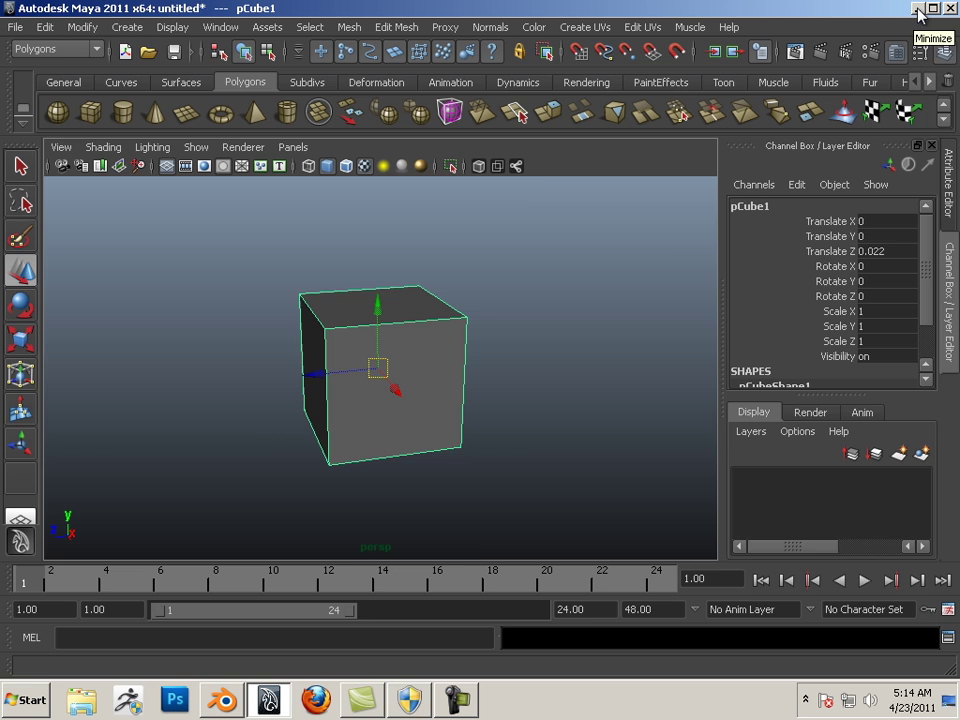
key(alt+Tab)
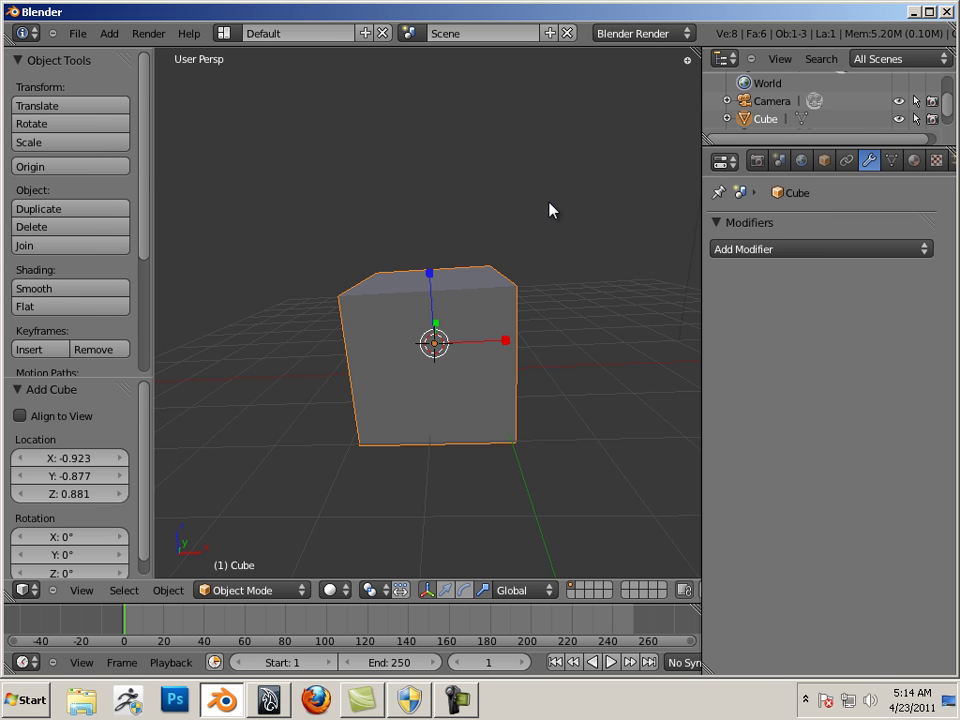
- In Edit Mode, shift the cube's mesh 3.112 units along X, leaving the origin at the cursor
middle_drag(540, 208, 531, 257)
scroll(498, 251, down, 3)
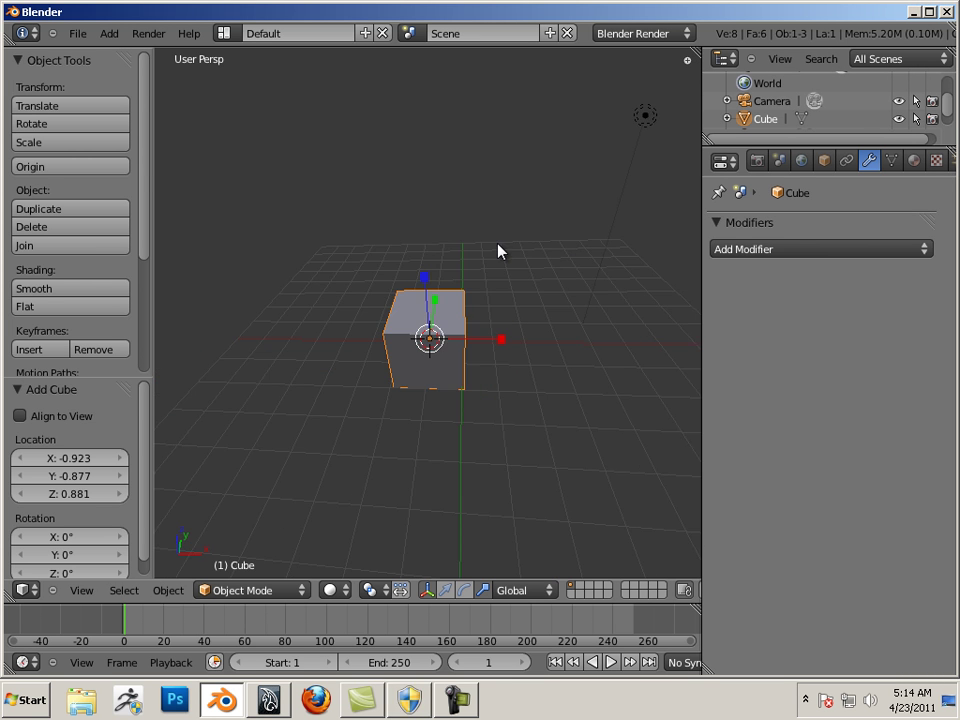
scroll(498, 251, up, 3)
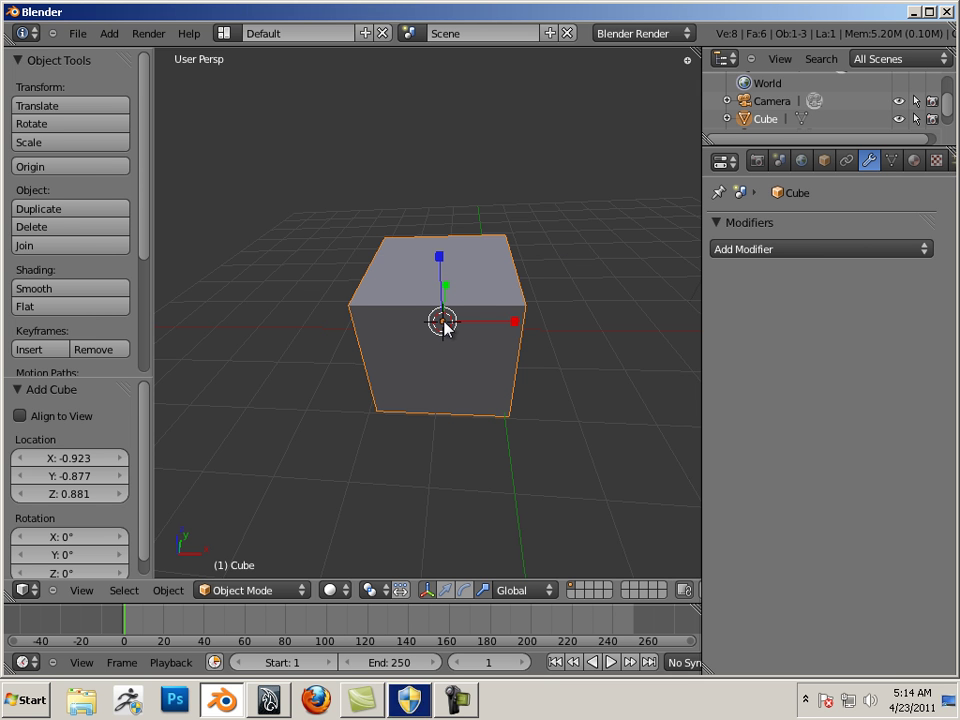
key(Tab)
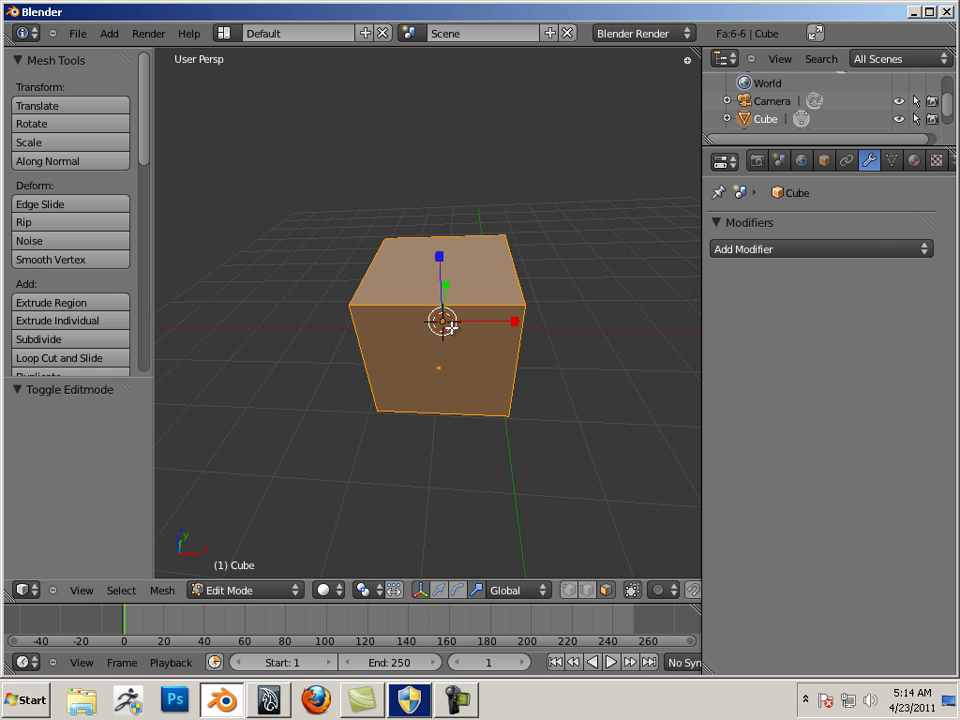
drag(511, 322, 721, 347)
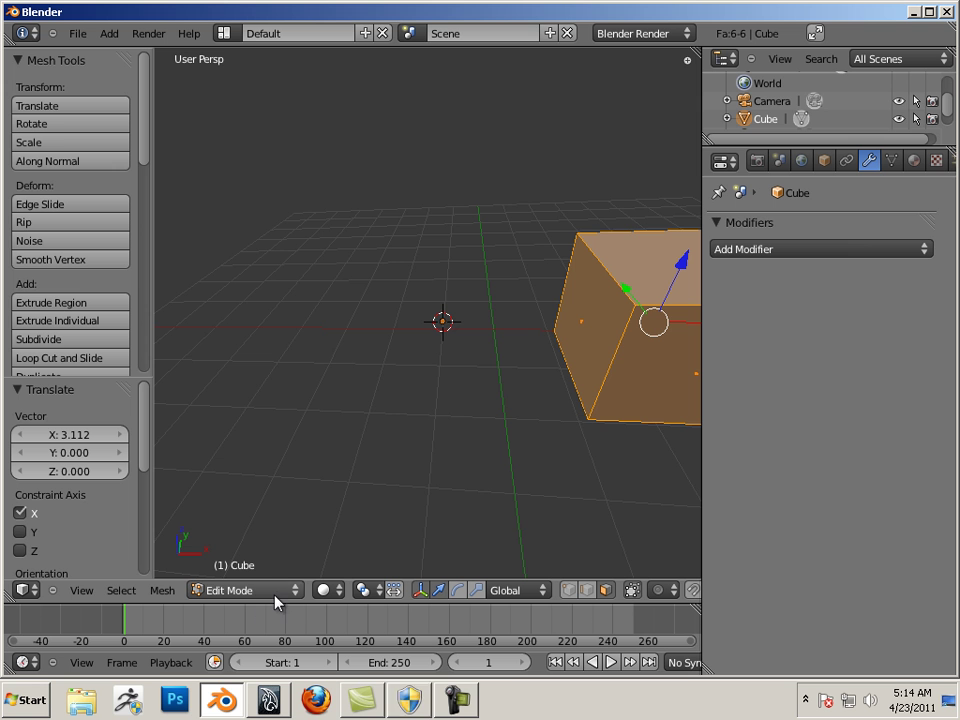
middle_drag(523, 373, 430, 368)
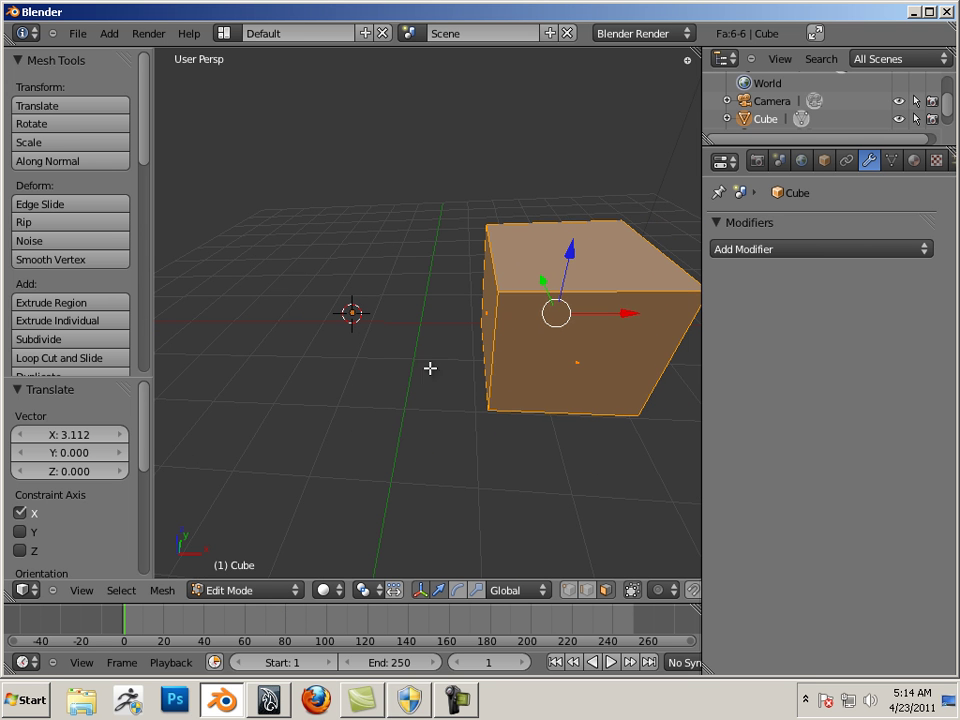
key(Tab)
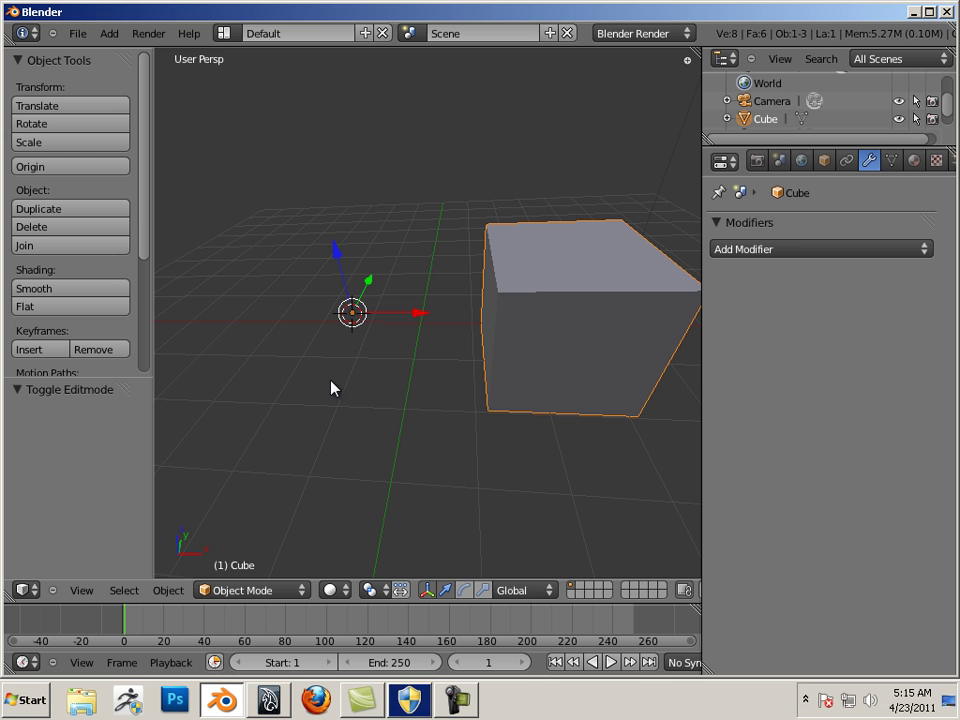
- Slide the cube -1.944 along X so the 3D cursor rests against its left side
click(169, 591)
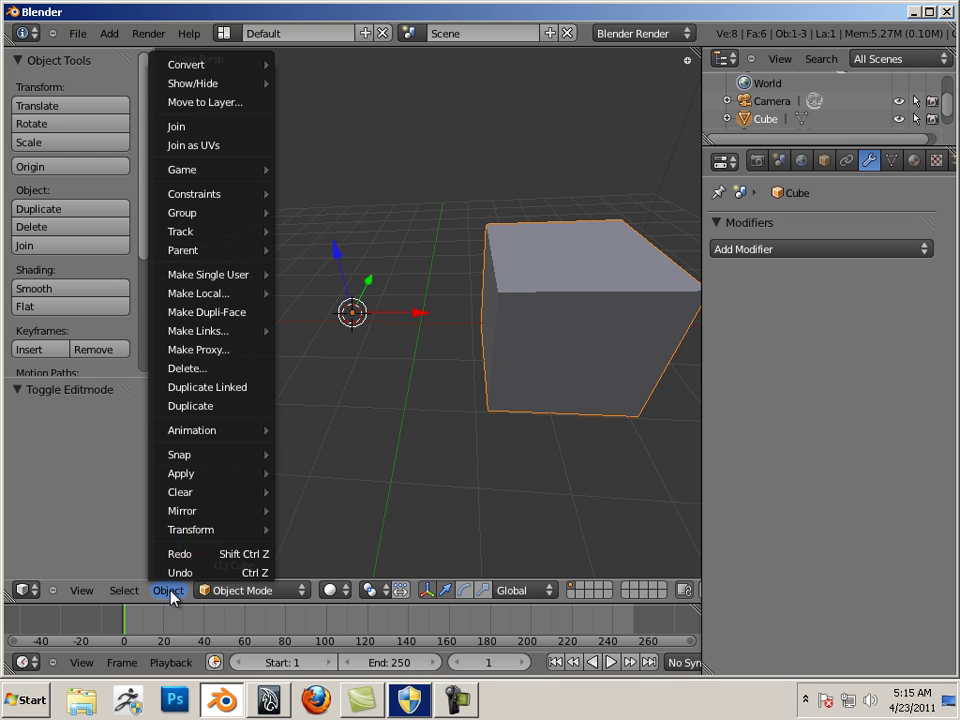
mouse_move(208, 529)
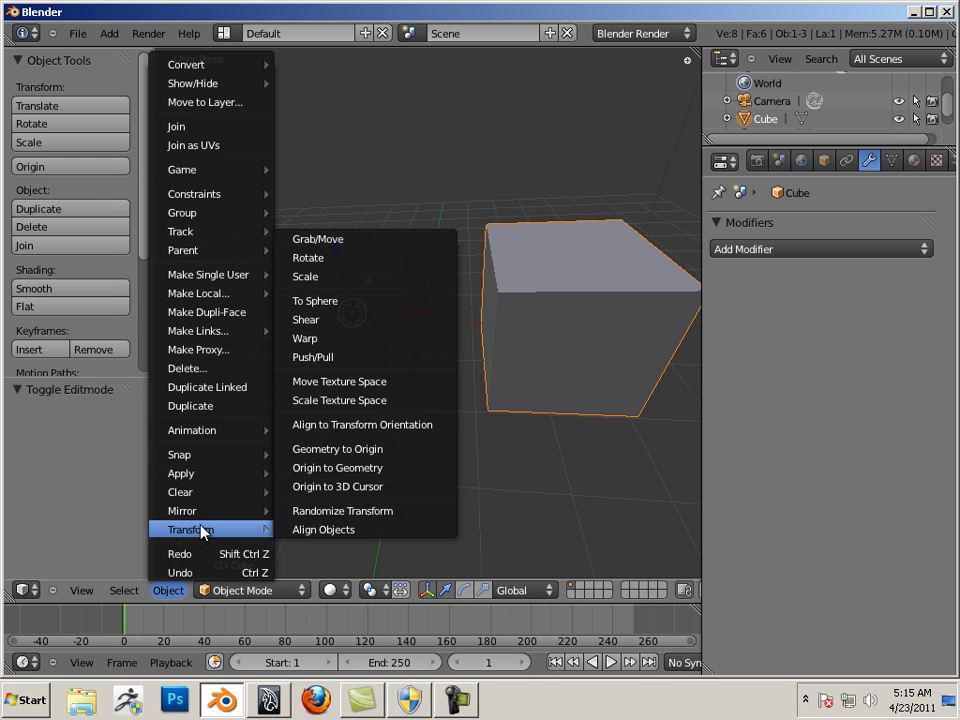
click(327, 470)
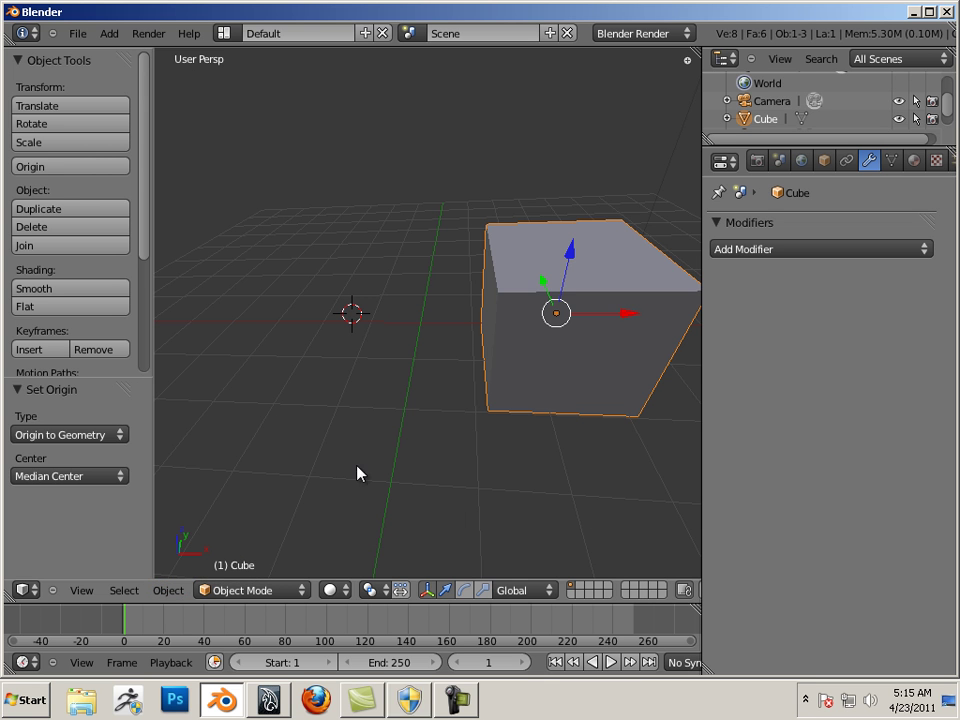
drag(630, 314, 503, 311)
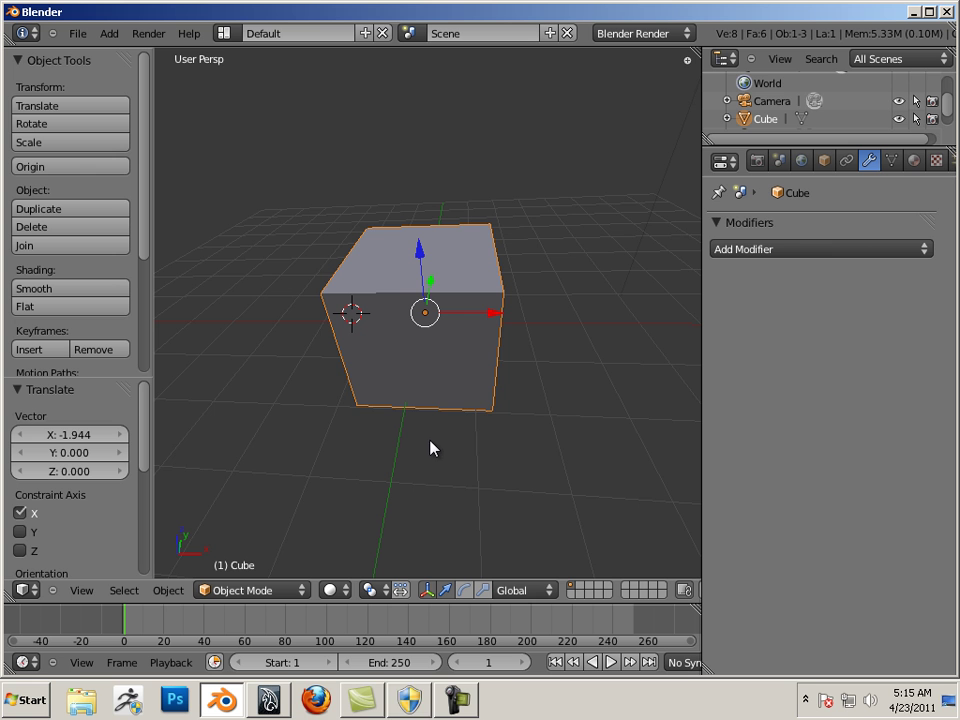
middle_drag(358, 446, 366, 426)
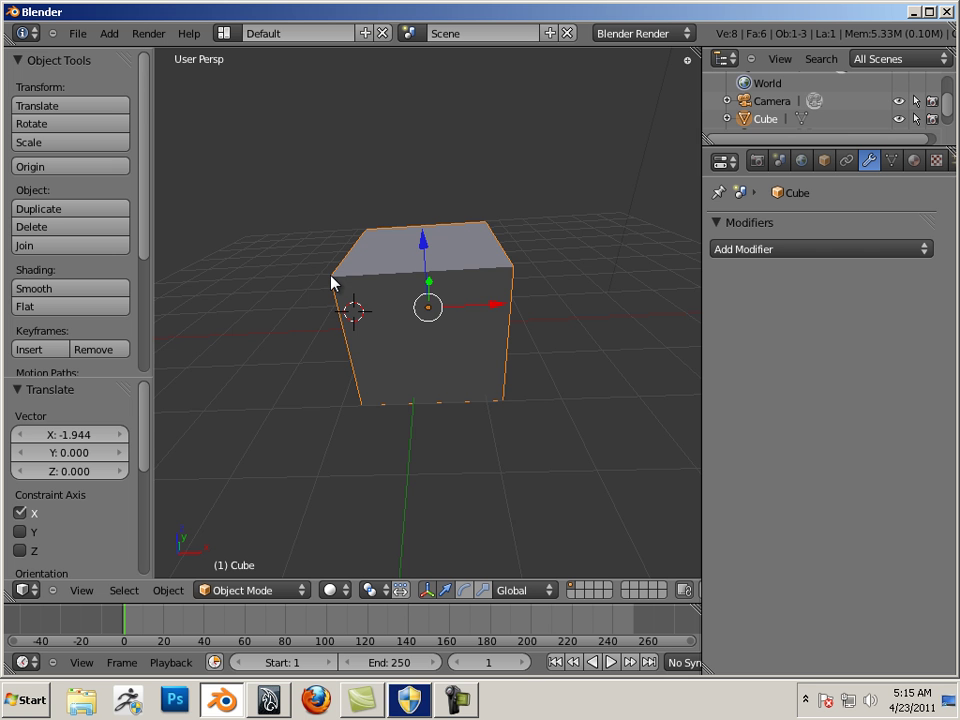
middle_drag(331, 281, 407, 347)
scroll(454, 354, down, 3)
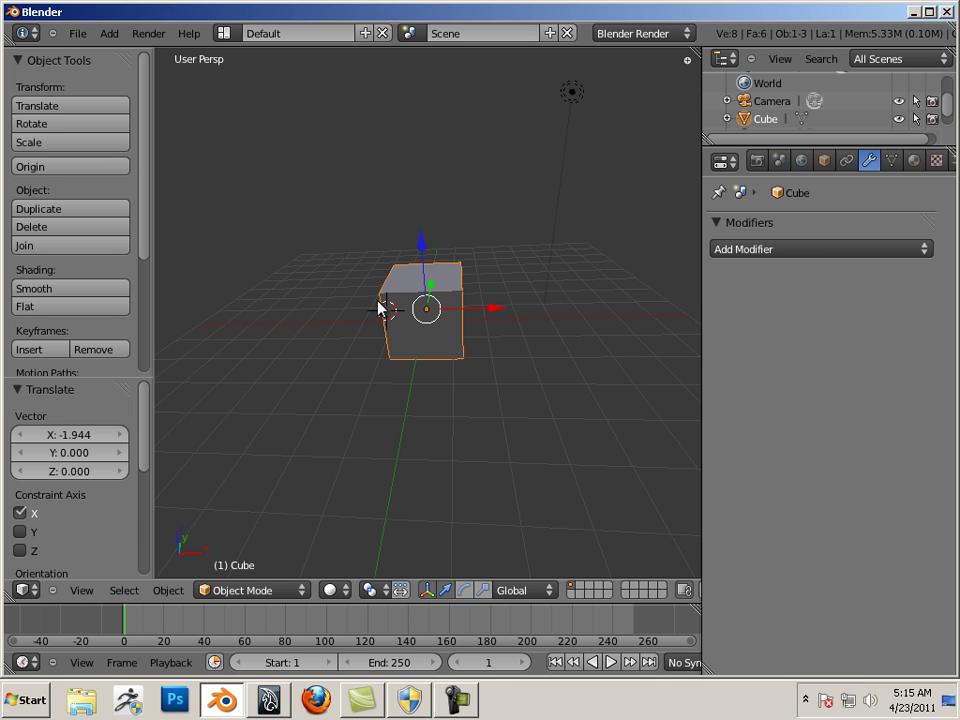
- Switch to the scale manipulator and resize the cube along X by a factor of 0.963
key(ctrl+alt+s)
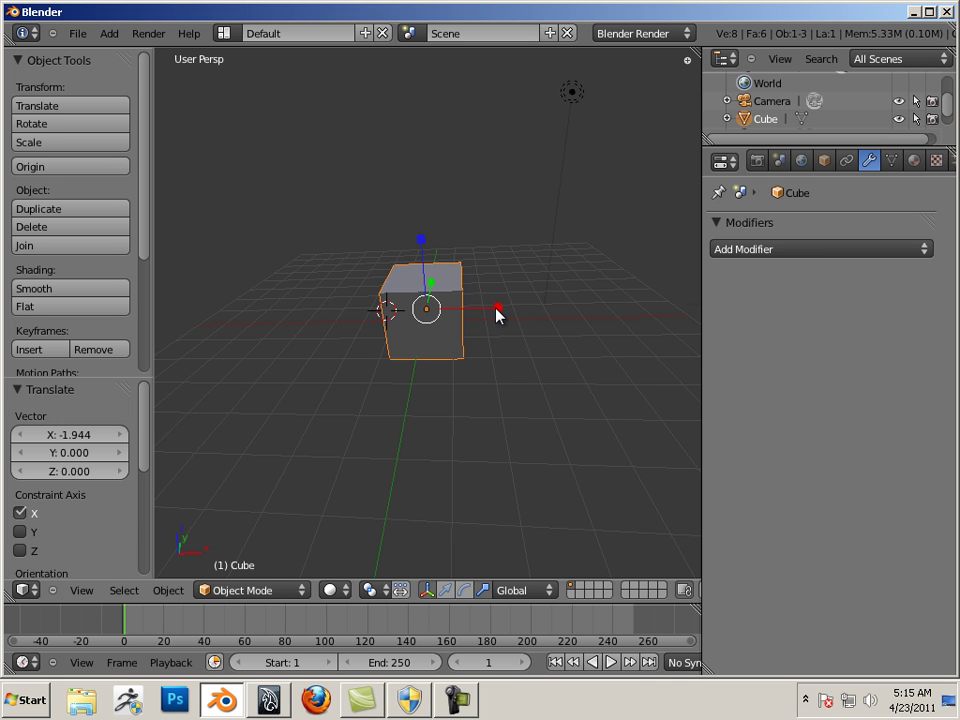
mouse_move(496, 311)
mouse_down()
mouse_move(690, 328)
mouse_move(434, 310)
mouse_move(604, 321)
mouse_move(486, 310)
mouse_move(500, 312)
mouse_up()
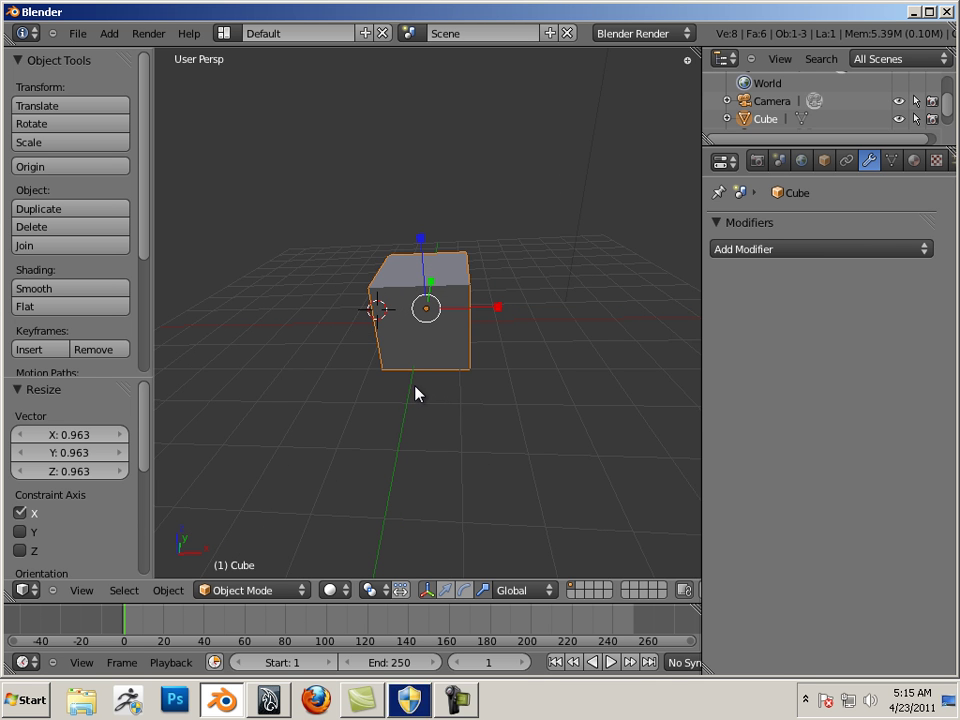
middle_drag(371, 393, 410, 380)
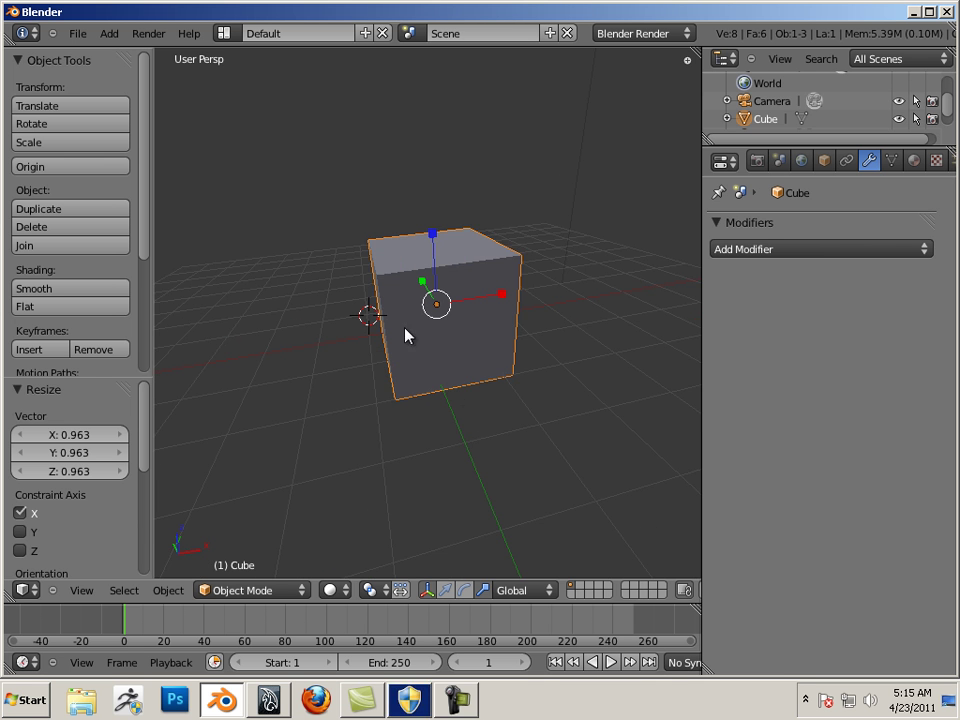
middle_drag(431, 453, 409, 446)
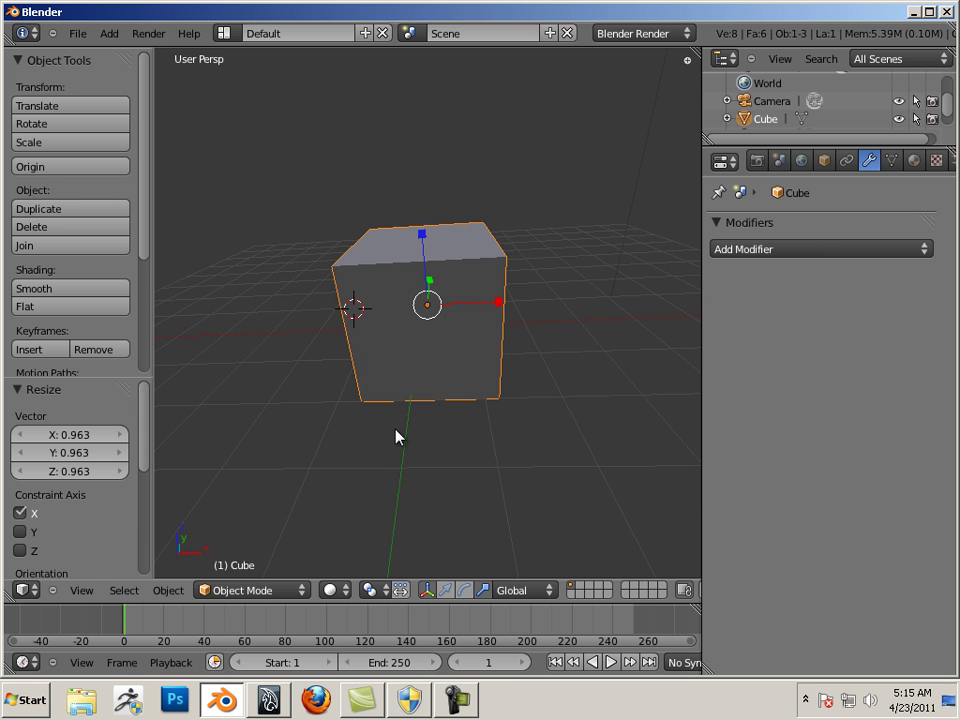
- Enter Edit Mode in vertex select mode and select only the bottom-left front corner vertex
key(Tab)
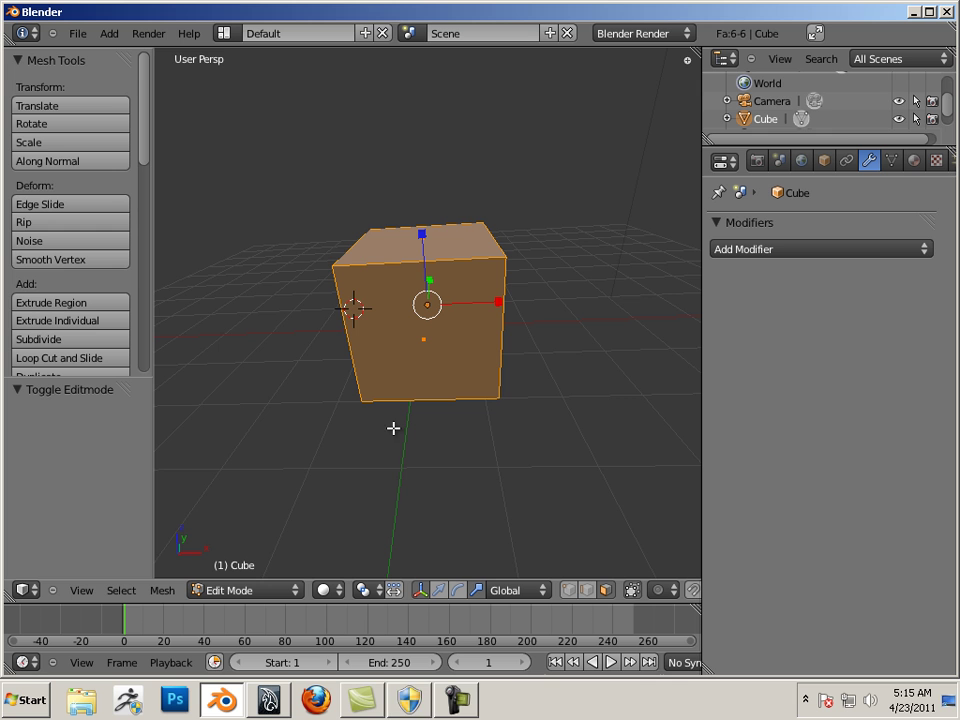
click(330, 264)
click(568, 590)
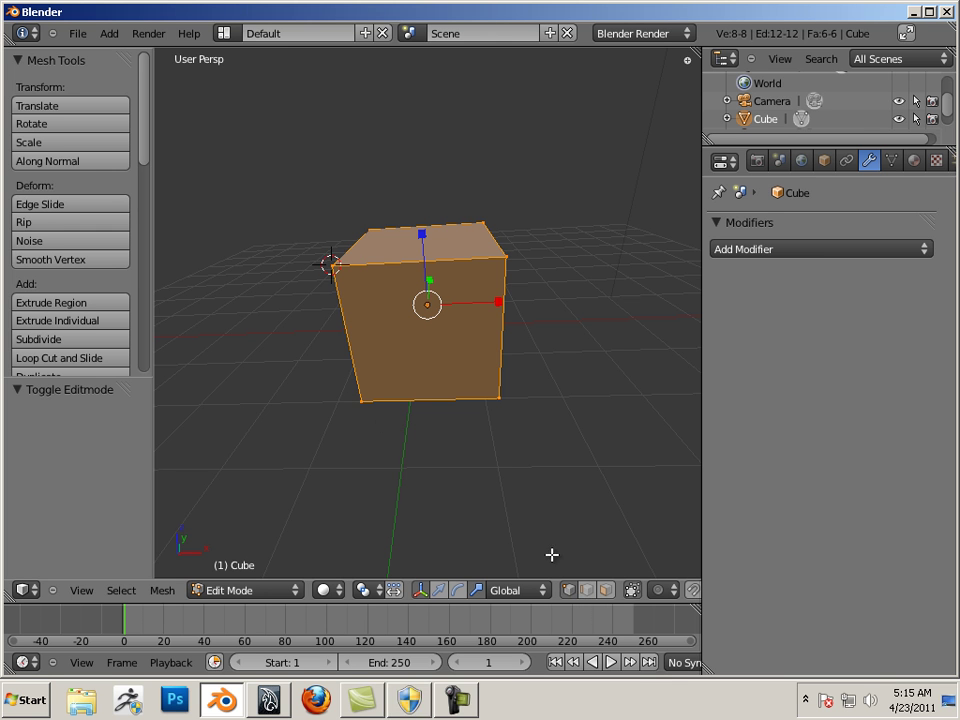
right_click(333, 266)
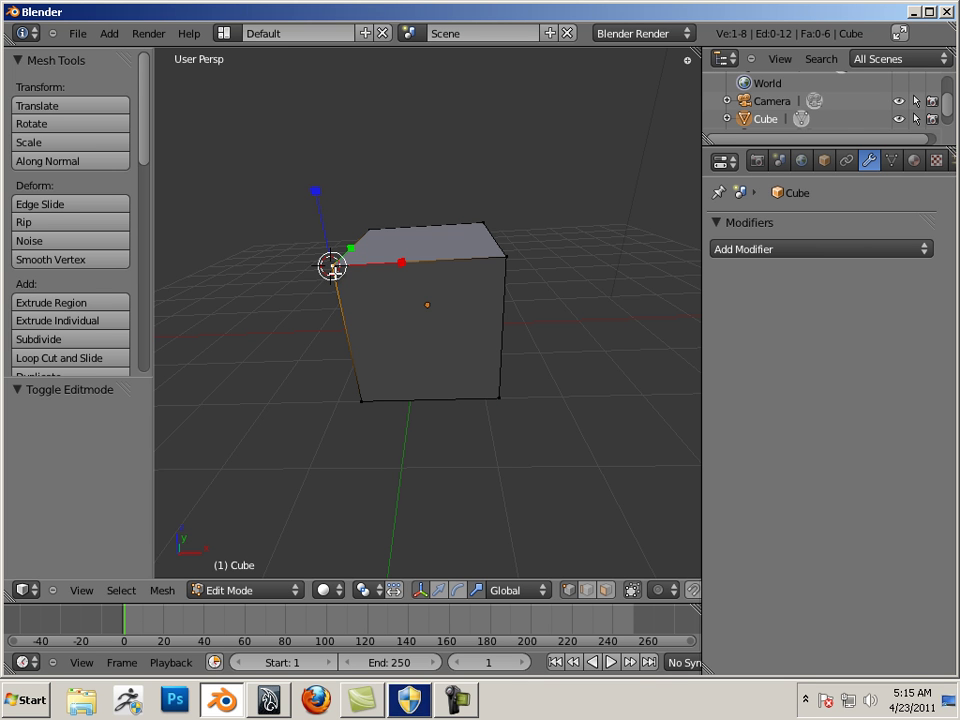
right_click(362, 399)
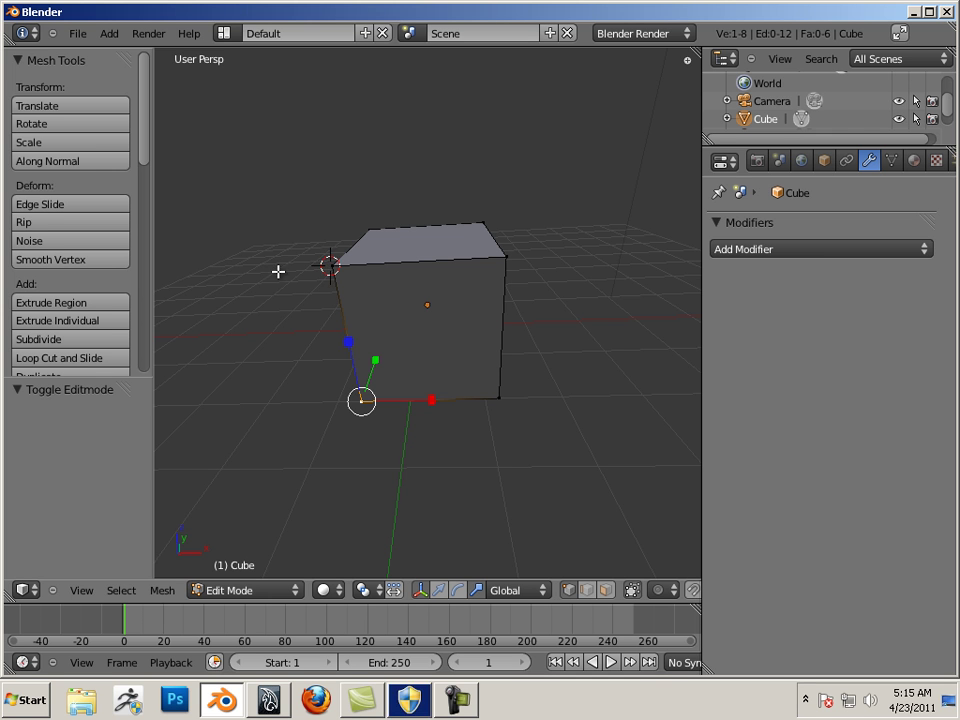
- Reposition the 3D cursor repeatedly at spots all around the cube
click(306, 162)
click(503, 136)
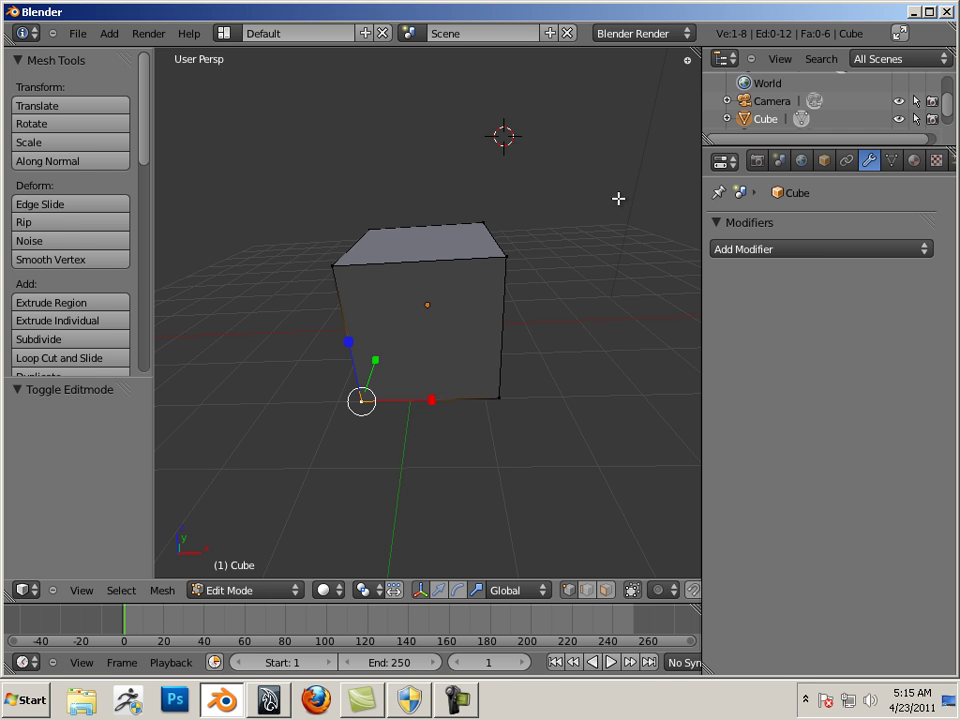
click(636, 345)
click(604, 456)
click(431, 501)
click(200, 382)
click(212, 221)
click(504, 122)
click(607, 197)
click(639, 360)
click(624, 469)
click(448, 504)
click(270, 491)
click(191, 246)
click(234, 133)
click(381, 109)
click(564, 119)
click(640, 315)
click(663, 451)
click(412, 511)
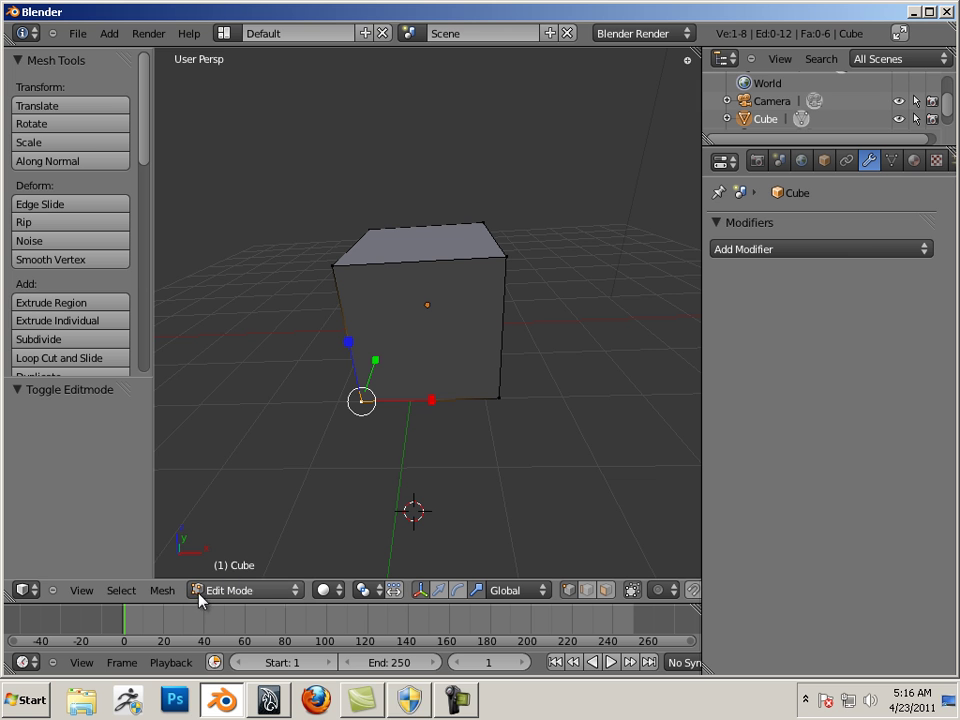
- Snap the 3D cursor to the selected corner vertex and return to Object Mode
click(160, 592)
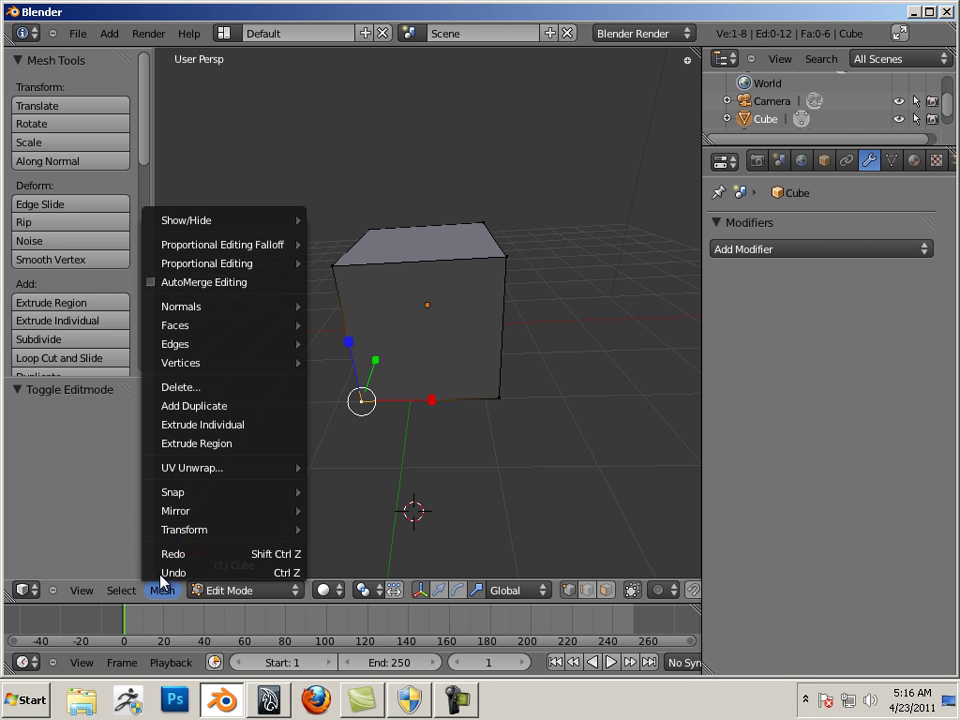
mouse_move(183, 504)
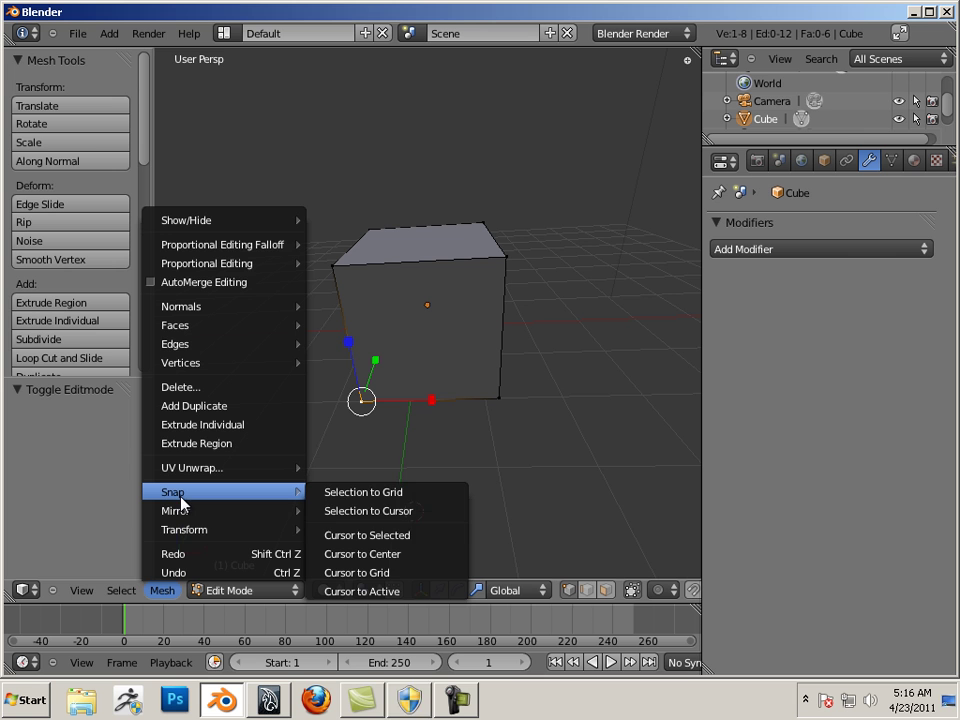
click(366, 537)
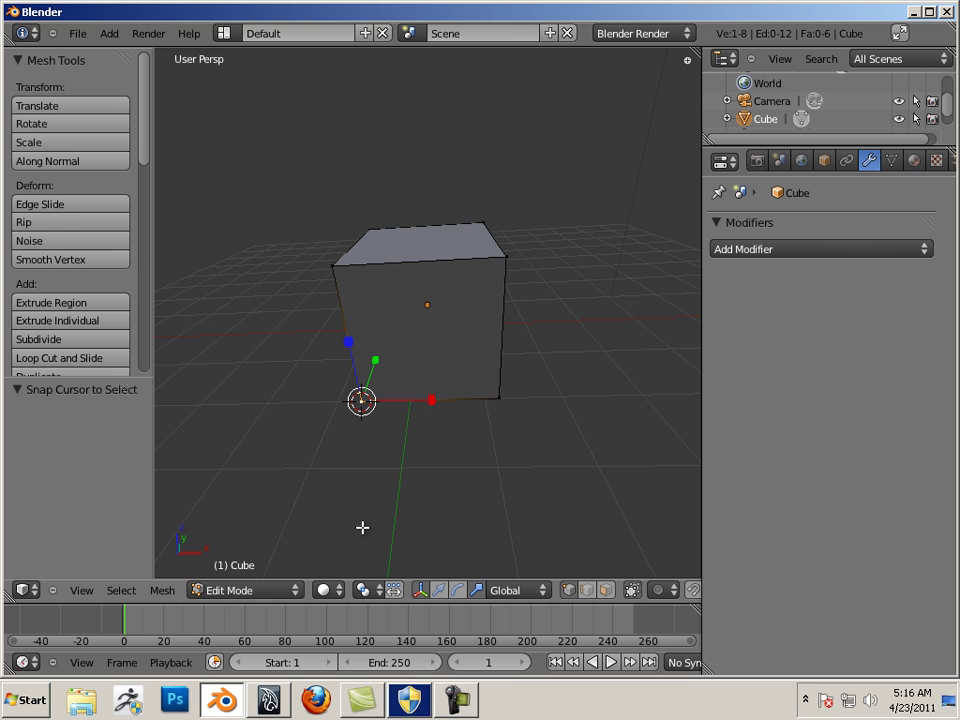
key(Tab)
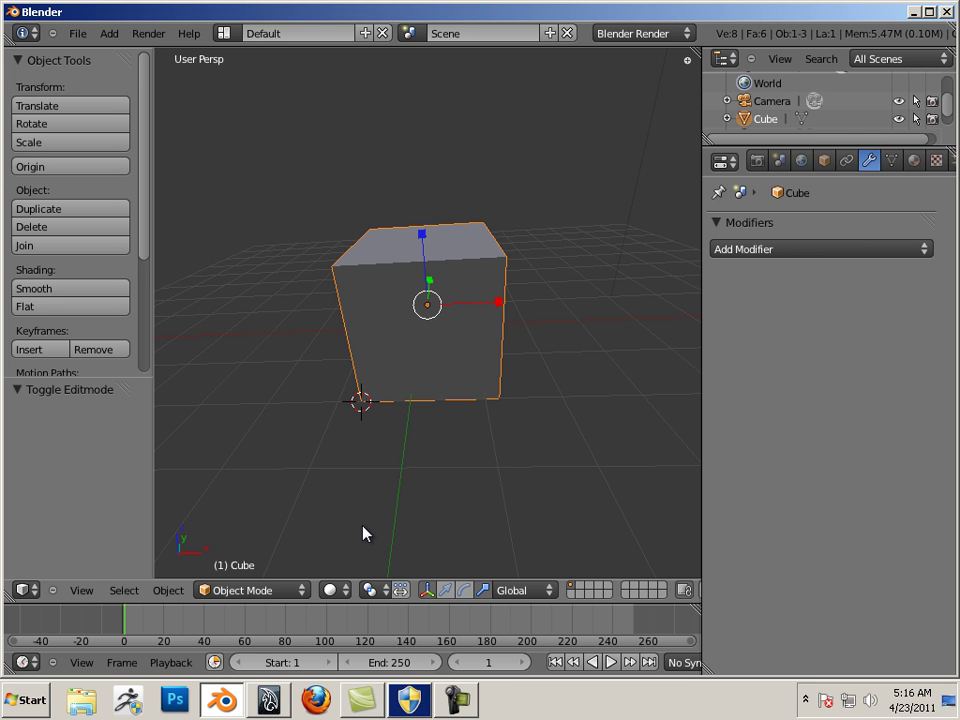
- Set the cube's origin to the 3D cursor corner and stretch the box along X into a bar
click(177, 591)
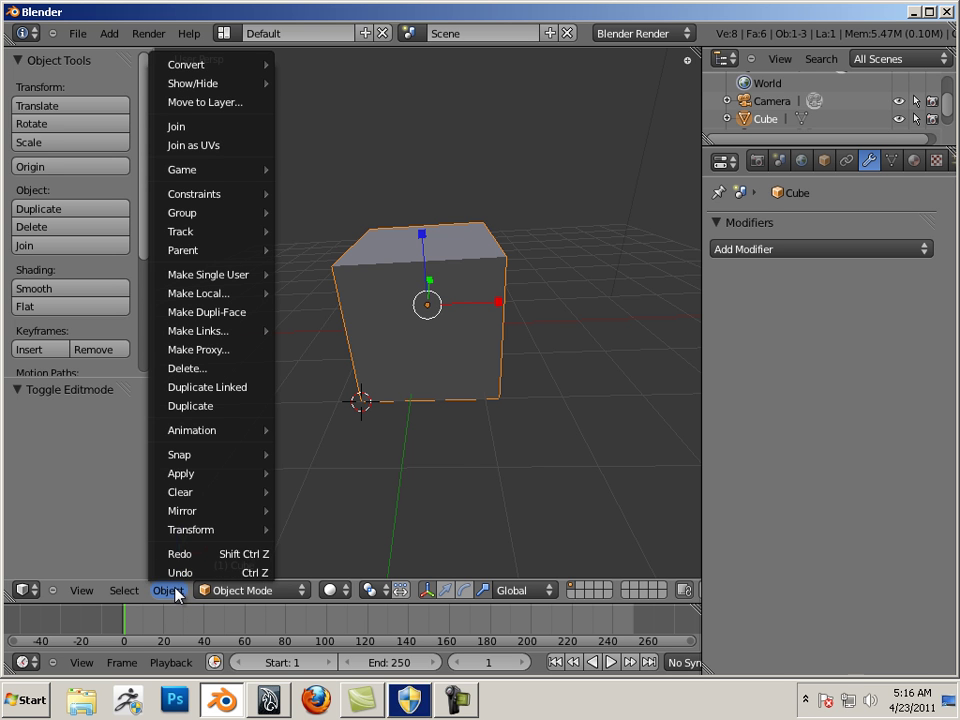
mouse_move(201, 538)
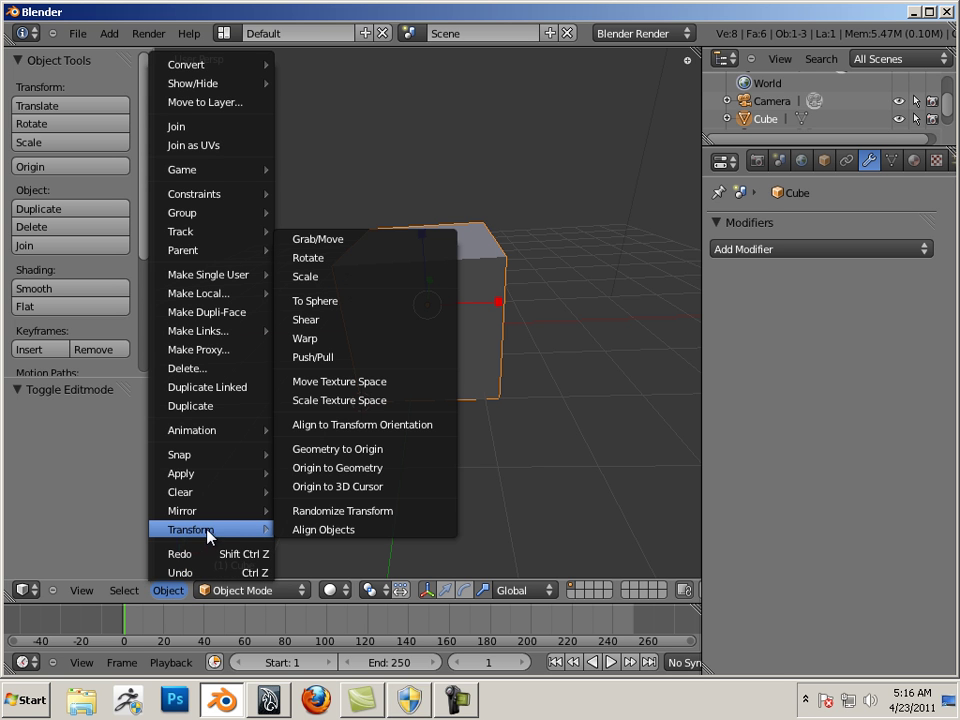
click(386, 489)
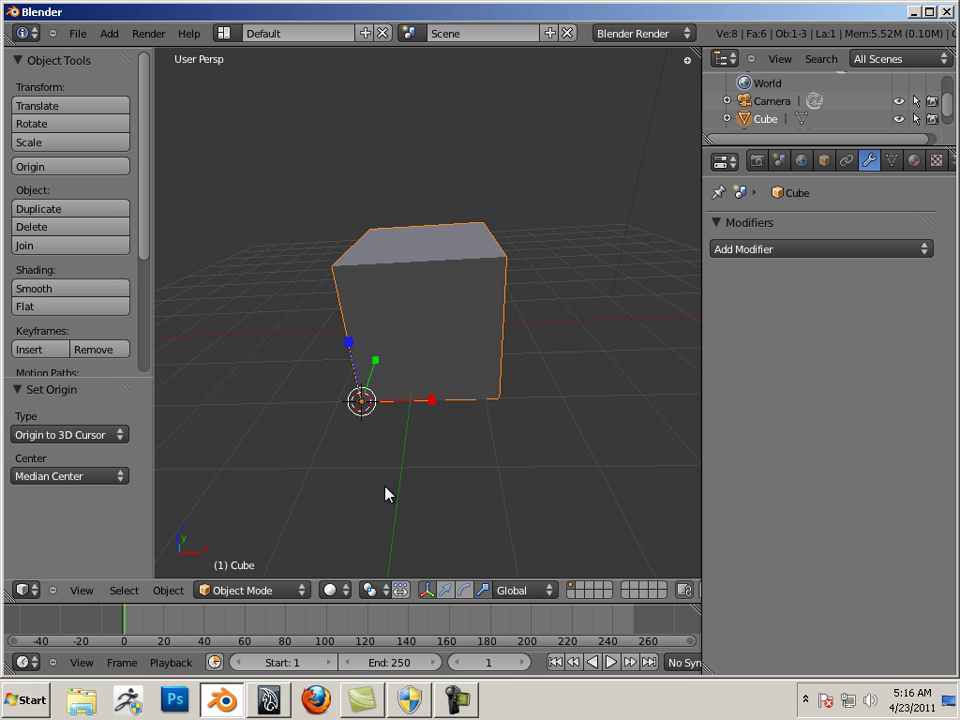
scroll(432, 405, down, 3)
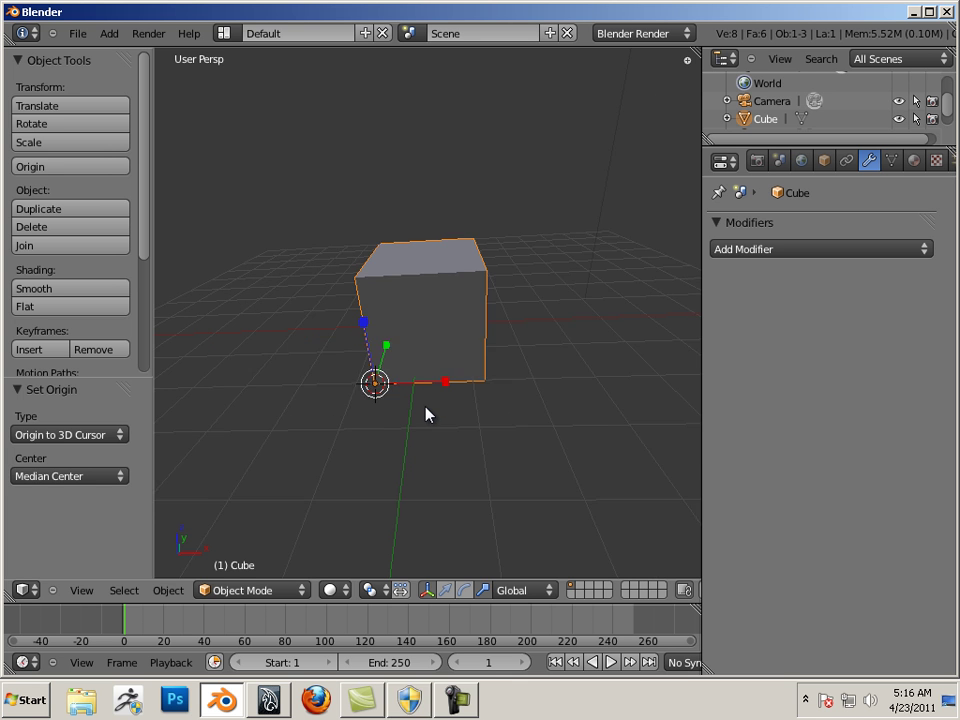
drag(460, 368, 646, 372)
- In Maya, snap pCube1's pivot to its front-bottom-left corner
click(268, 700)
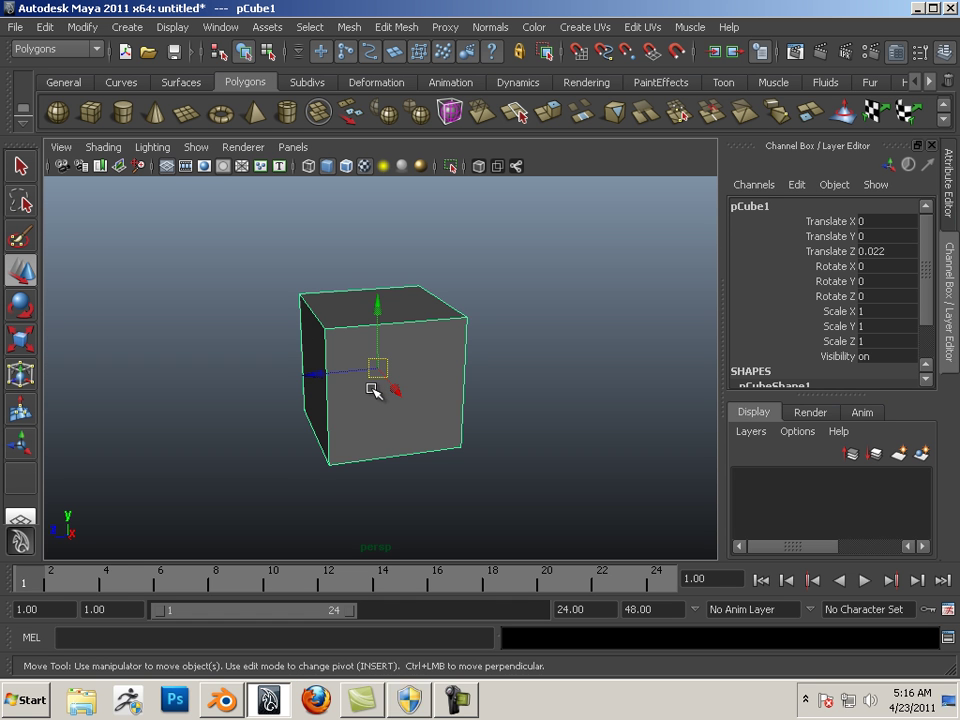
key(Insert)
middle_drag(375, 388, 301, 452)
- Stretch the cube along Z to Scale Z 3.478 and tumble the camera around the bar
key(r)
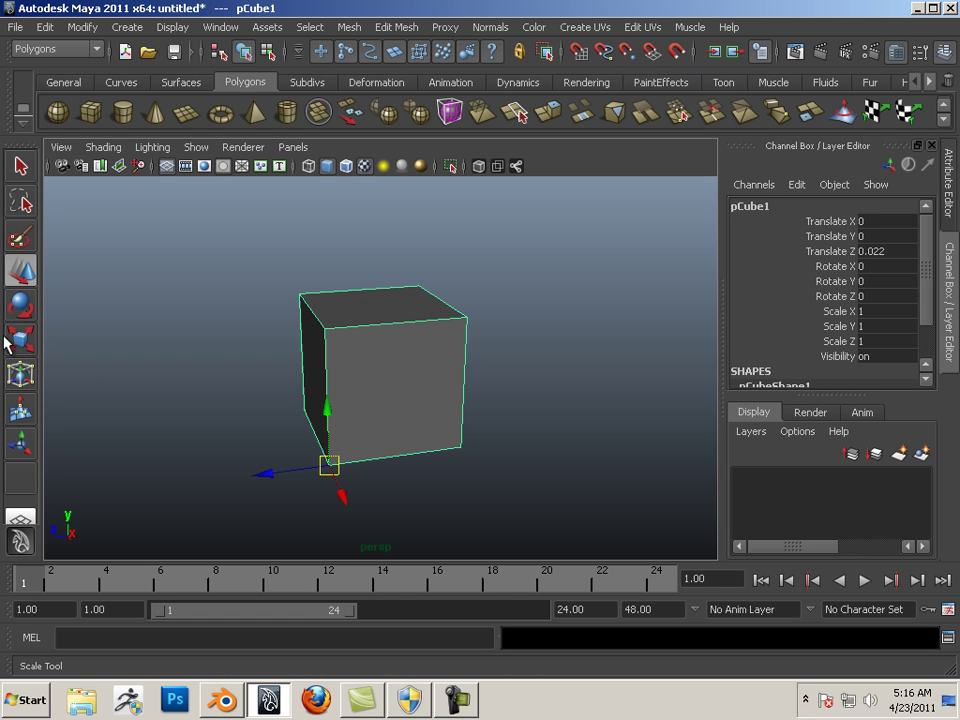
drag(243, 478, 1, 472)
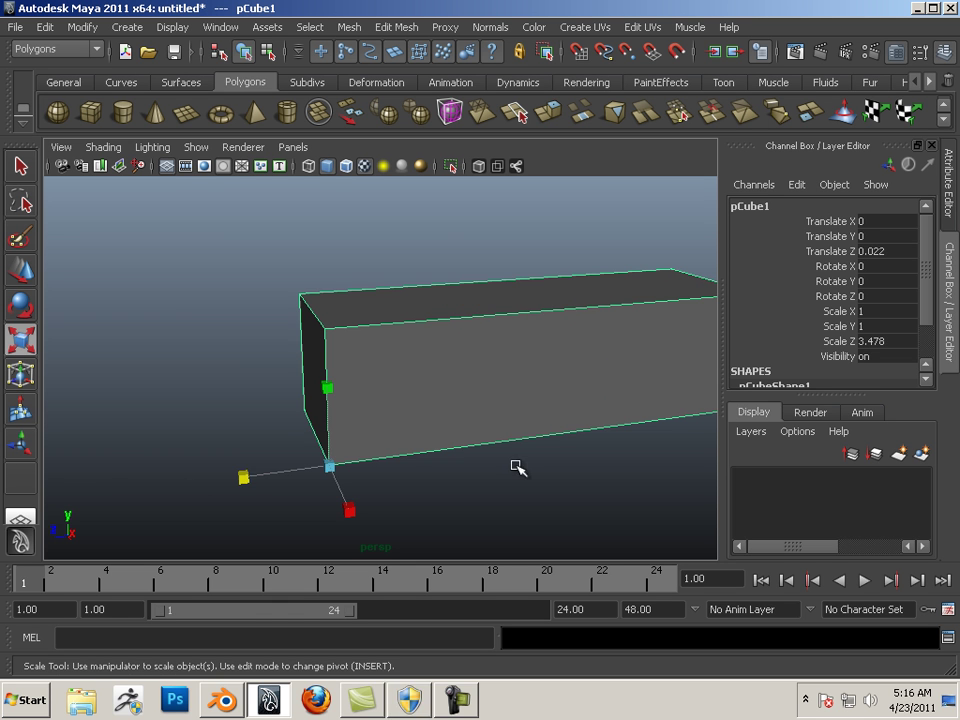
alt+middle_drag(516, 465, 418, 465)
alt+drag(418, 465, 378, 444)
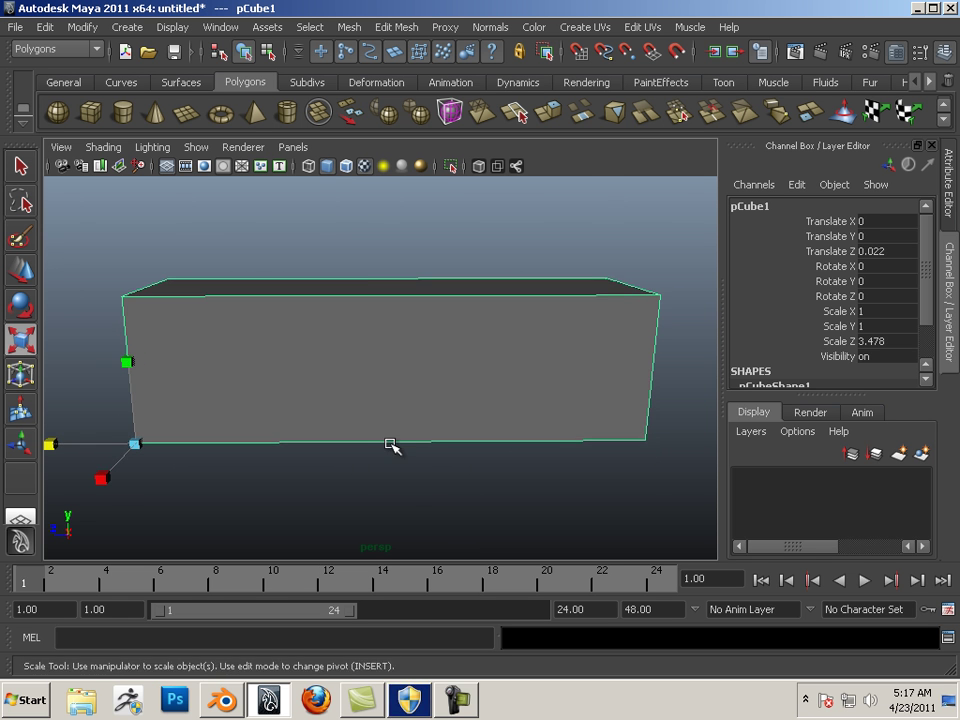
alt+middle_drag(390, 446, 381, 446)
alt+drag(381, 446, 372, 484)
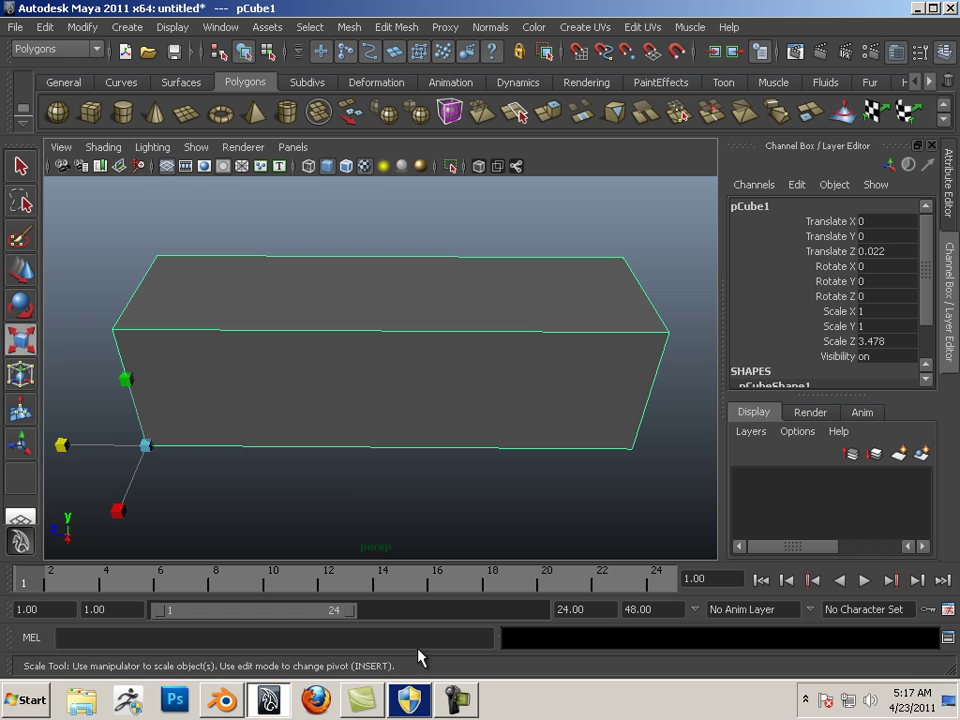
- Back in Blender, orbit around the long box and nudge it 0.854 along X
mouse_move(229, 704)
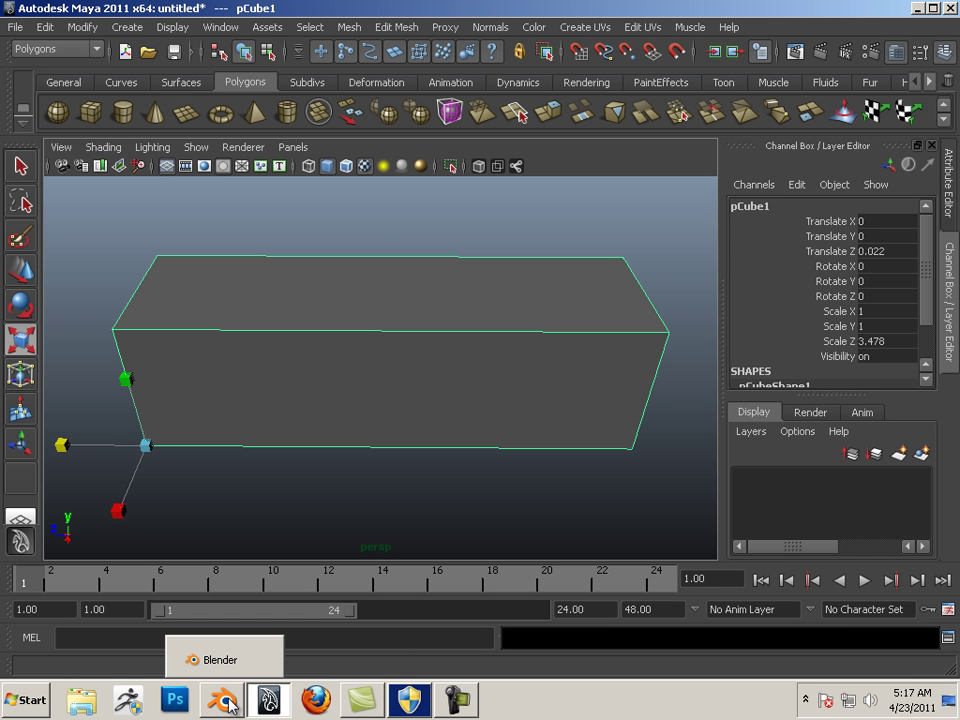
click(224, 668)
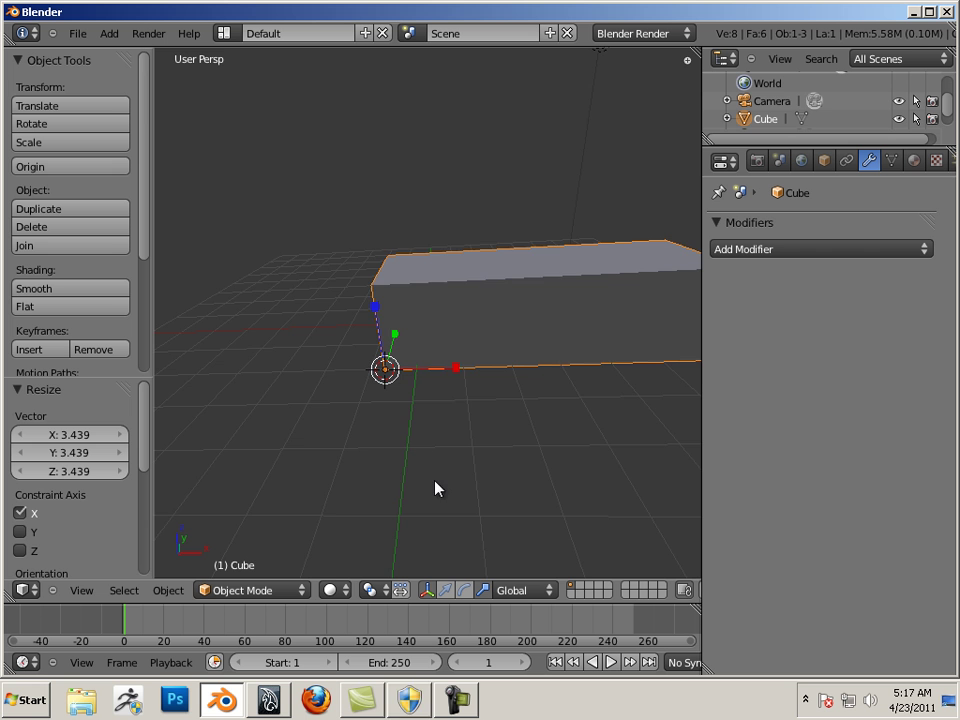
middle_drag(538, 462, 439, 476)
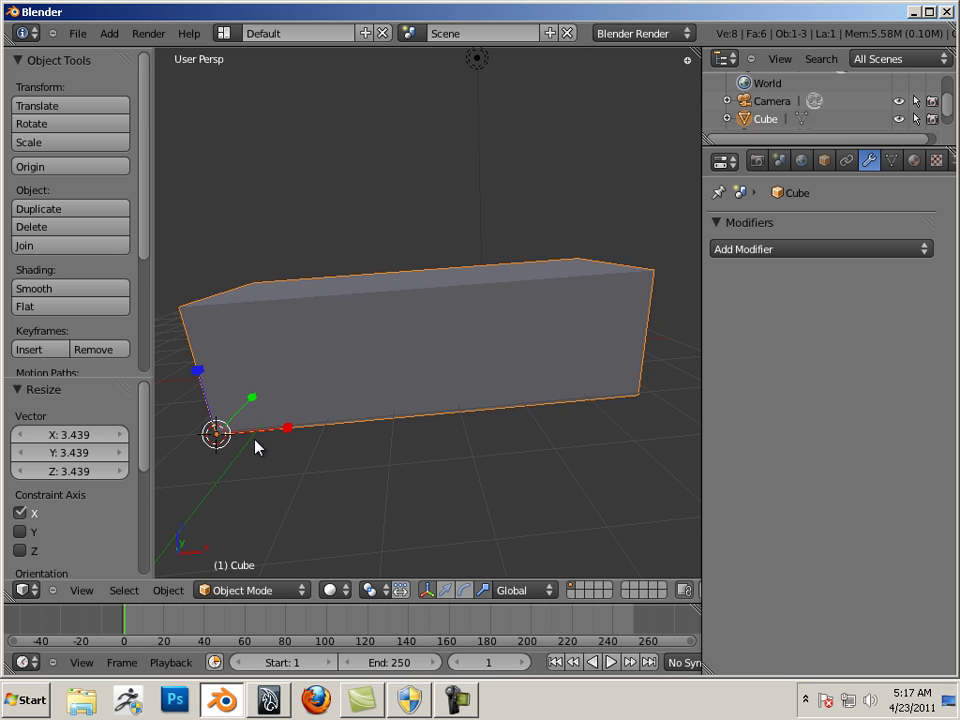
middle_drag(216, 476, 347, 459)
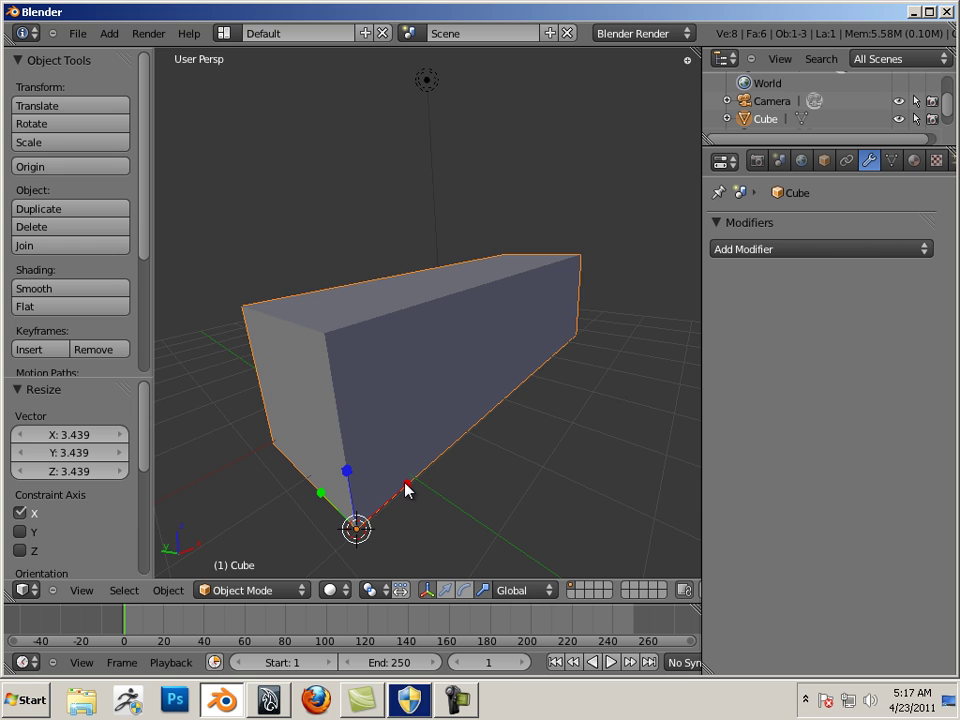
scroll(457, 497, down, 3)
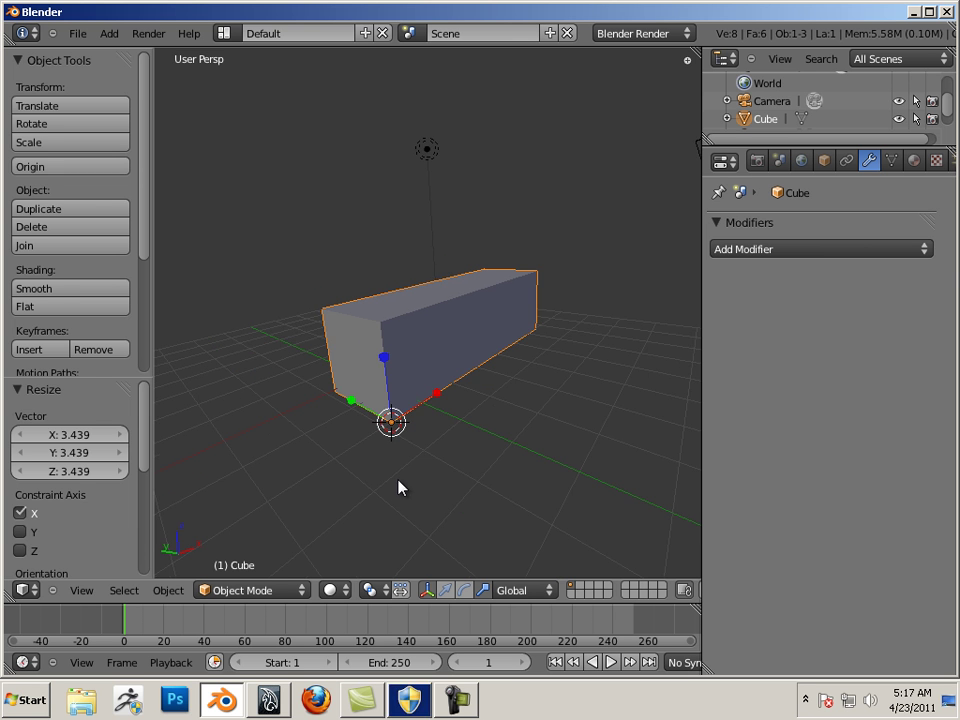
scroll(392, 488, up, 3)
scroll(388, 489, down, 2)
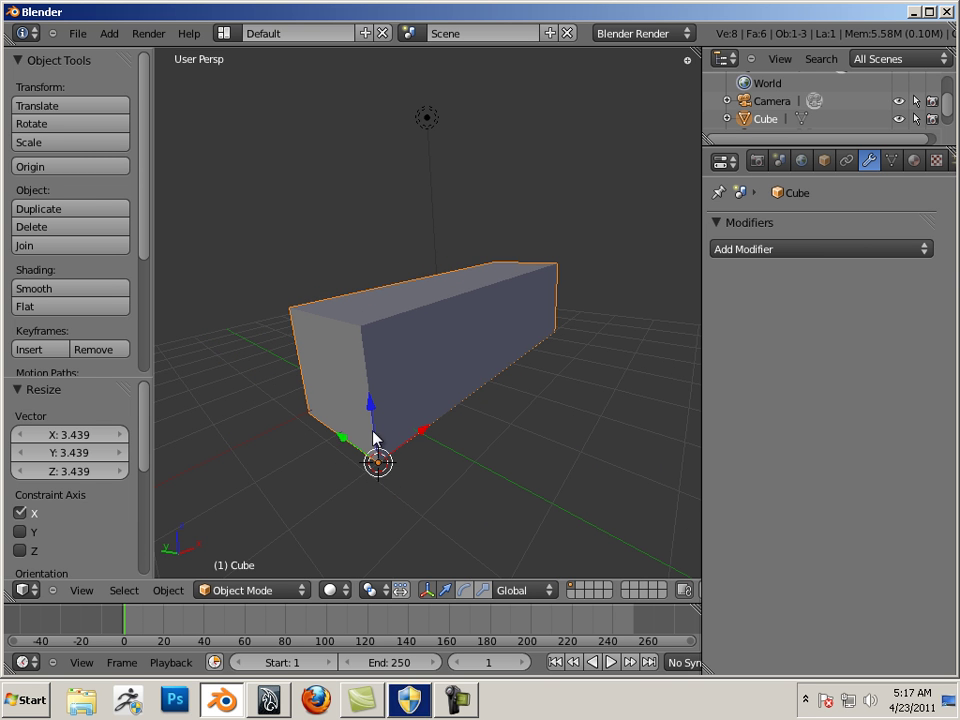
drag(390, 461, 471, 416)
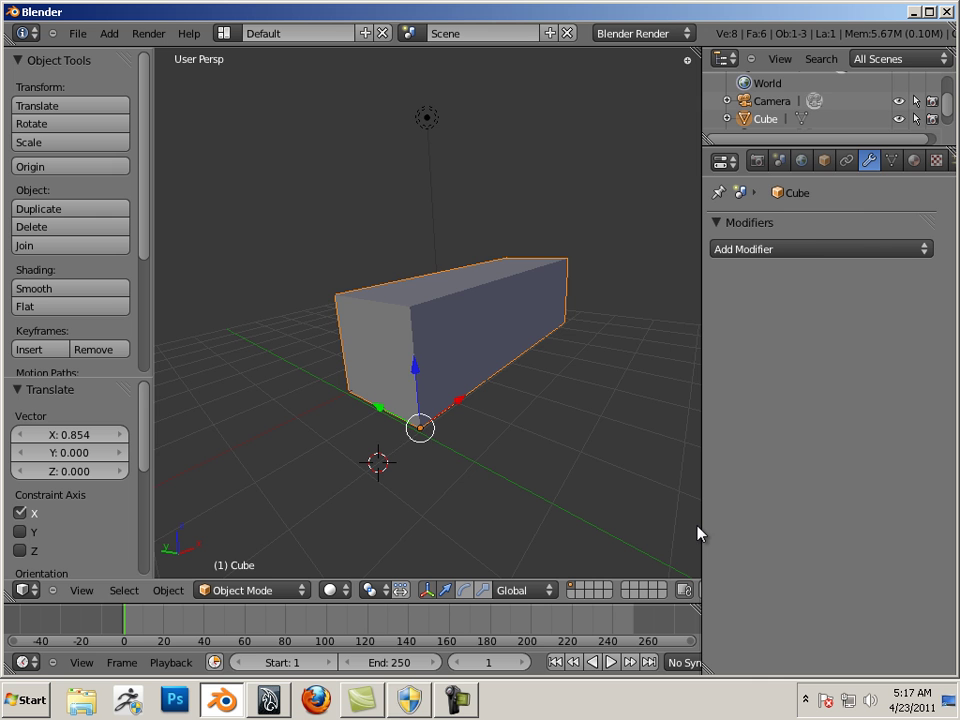
- Widen the 3D view, turn on Increment snapping, and test-move the box along Y
drag(701, 521, 907, 527)
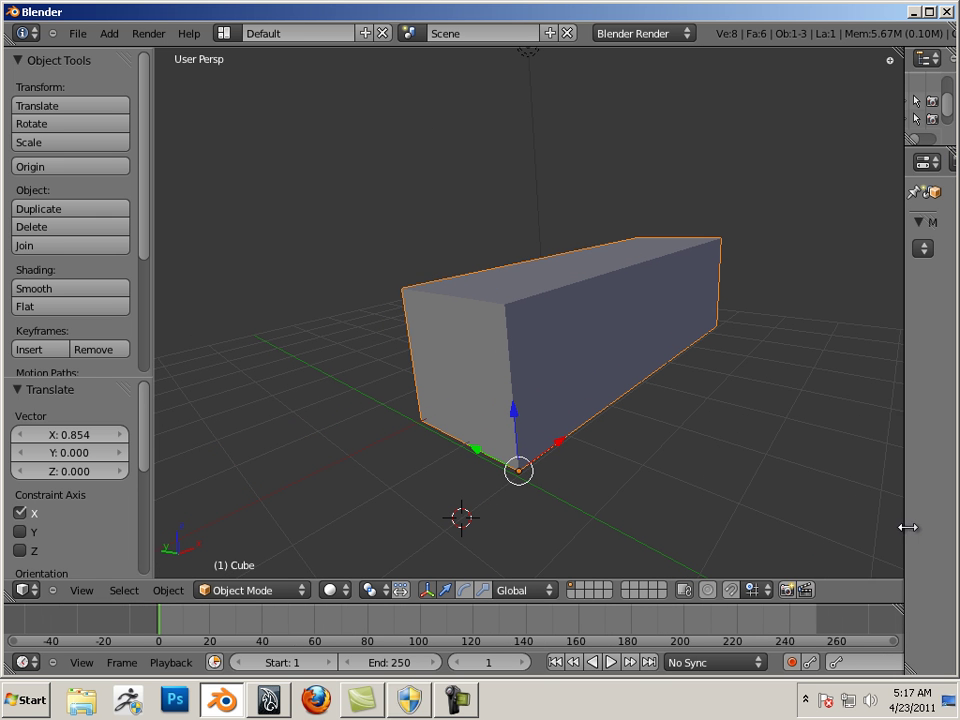
click(731, 590)
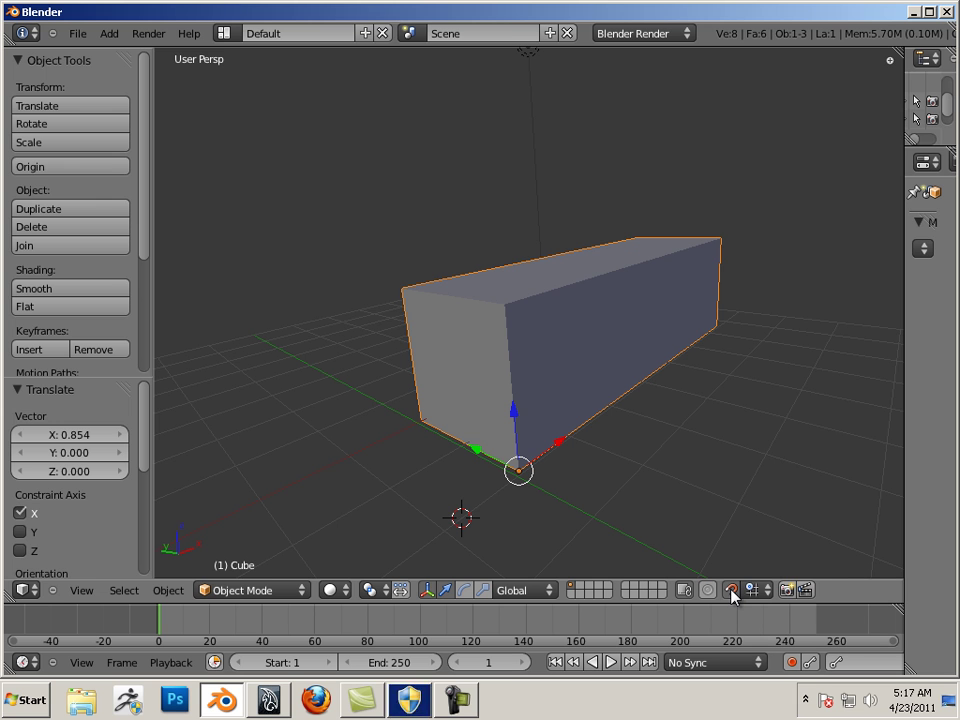
click(760, 590)
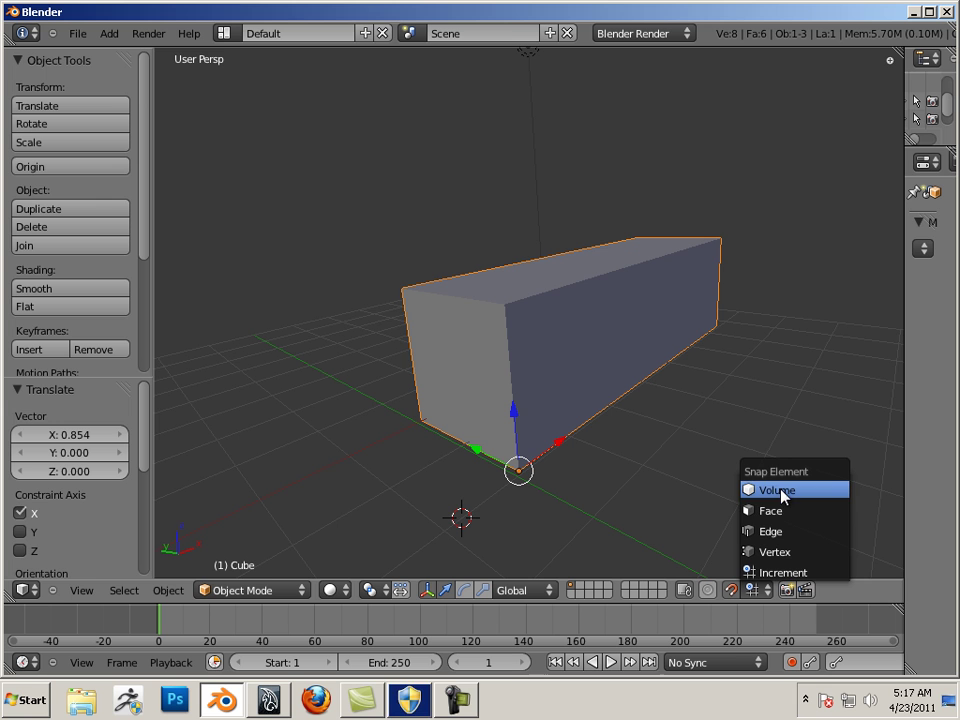
click(780, 572)
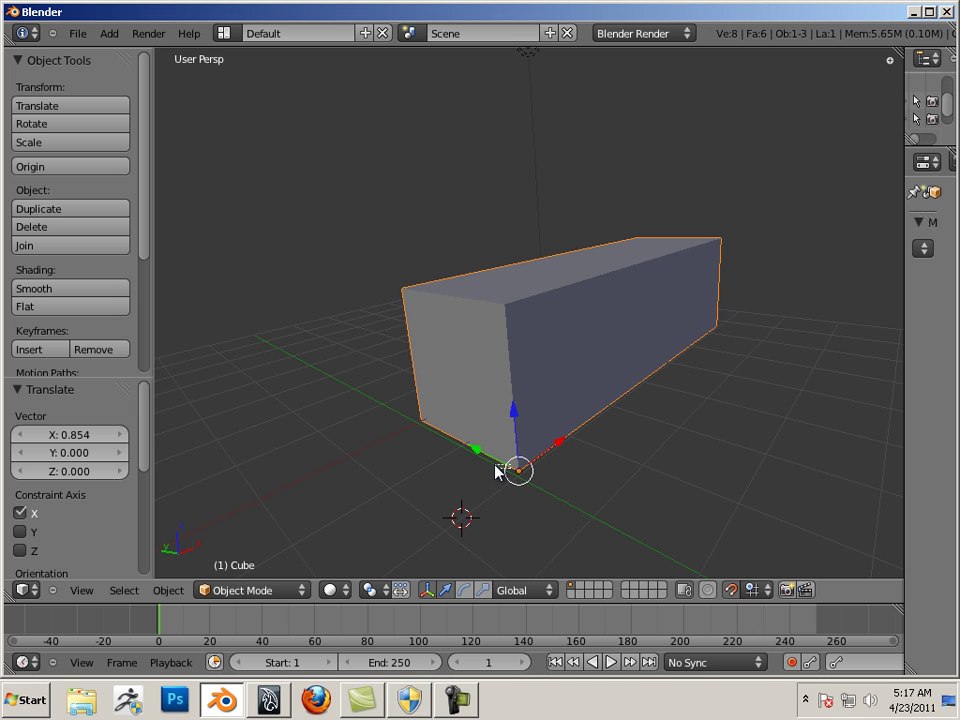
mouse_move(481, 454)
mouse_down()
mouse_move(377, 411)
mouse_move(615, 499)
mouse_move(360, 418)
mouse_move(615, 493)
mouse_move(467, 452)
mouse_up()
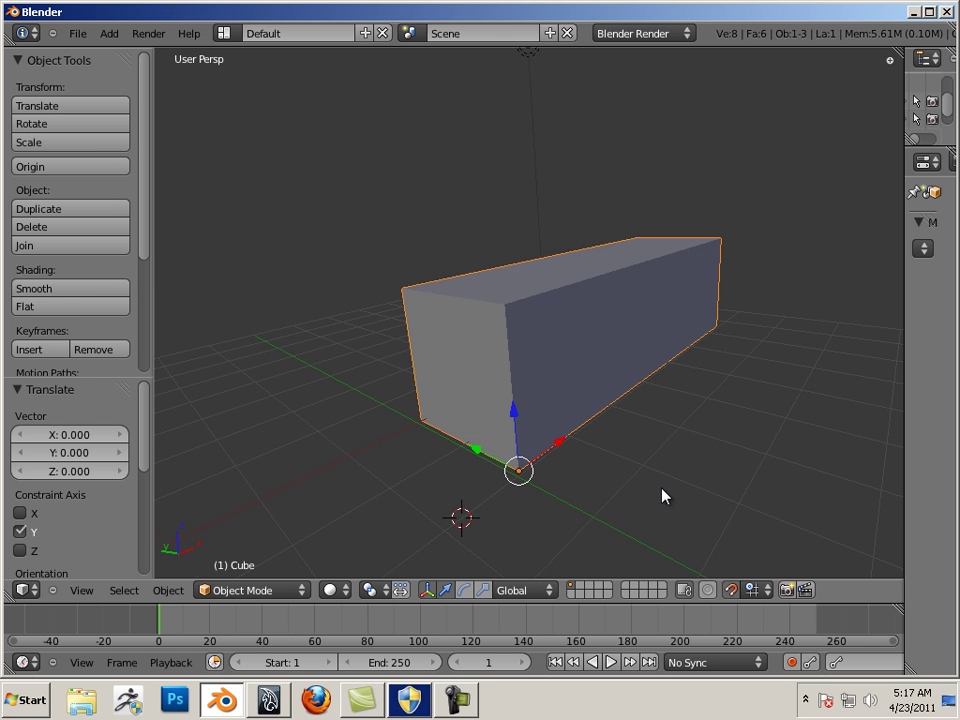
middle_drag(664, 496, 547, 435)
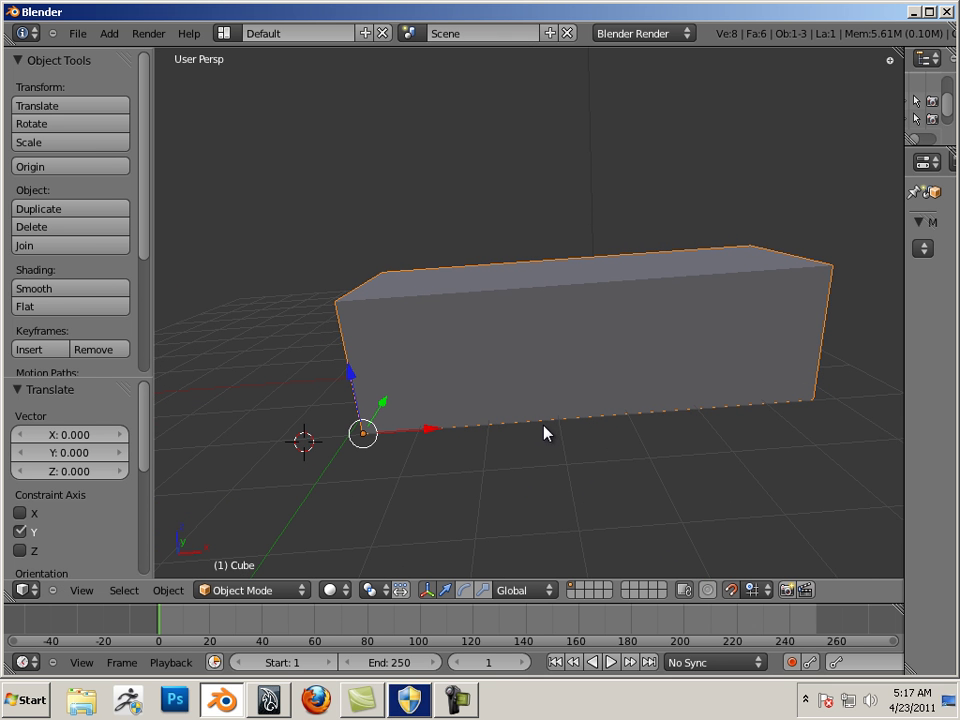
- In Edit Mode, place the 3D cursor on the box's top and select its upper-left vertex
key(Tab)
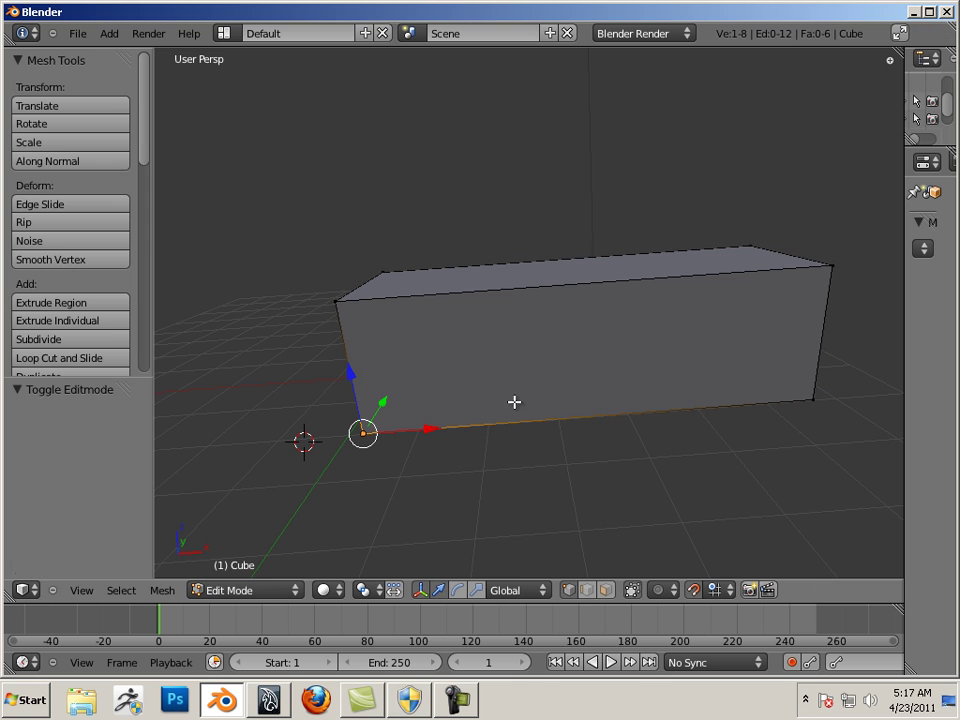
click(336, 300)
middle_drag(326, 354, 418, 424)
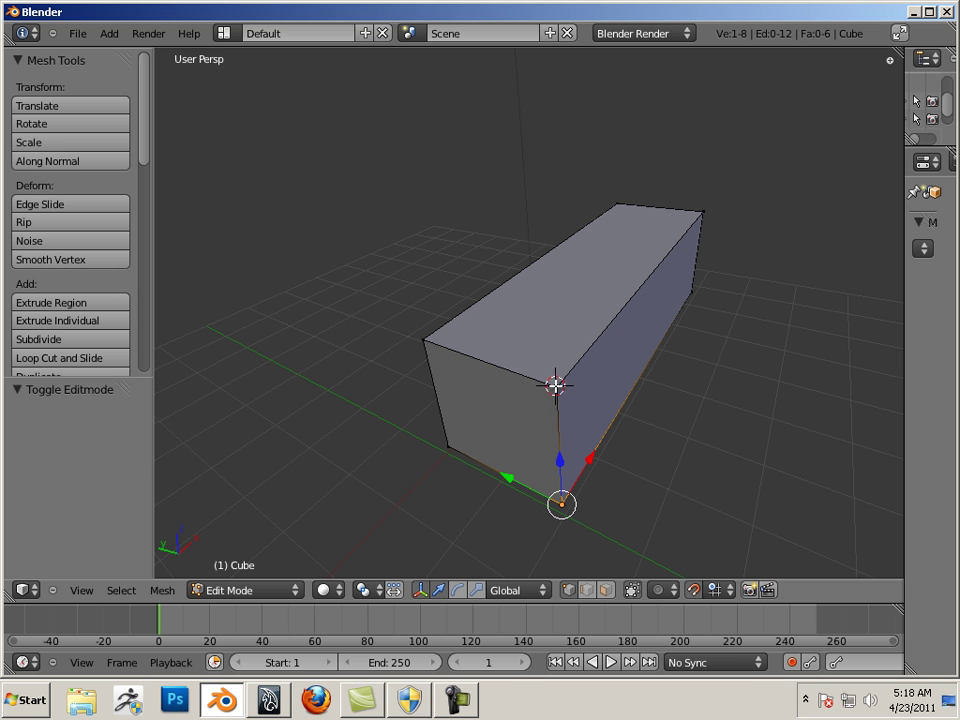
middle_drag(681, 476, 589, 453)
click(469, 270)
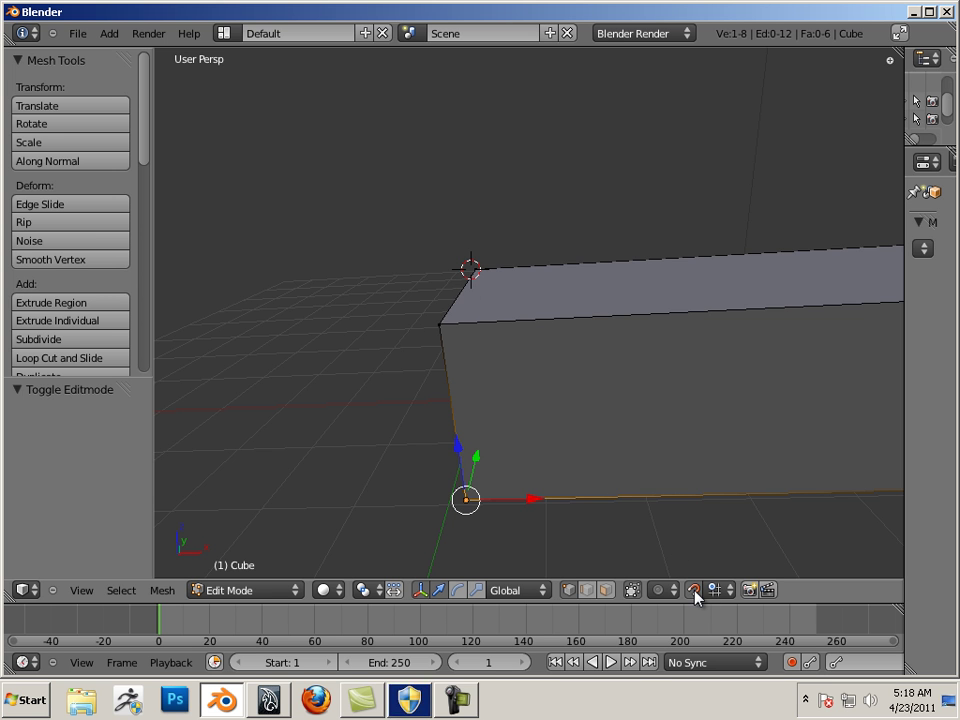
right_click(440, 325)
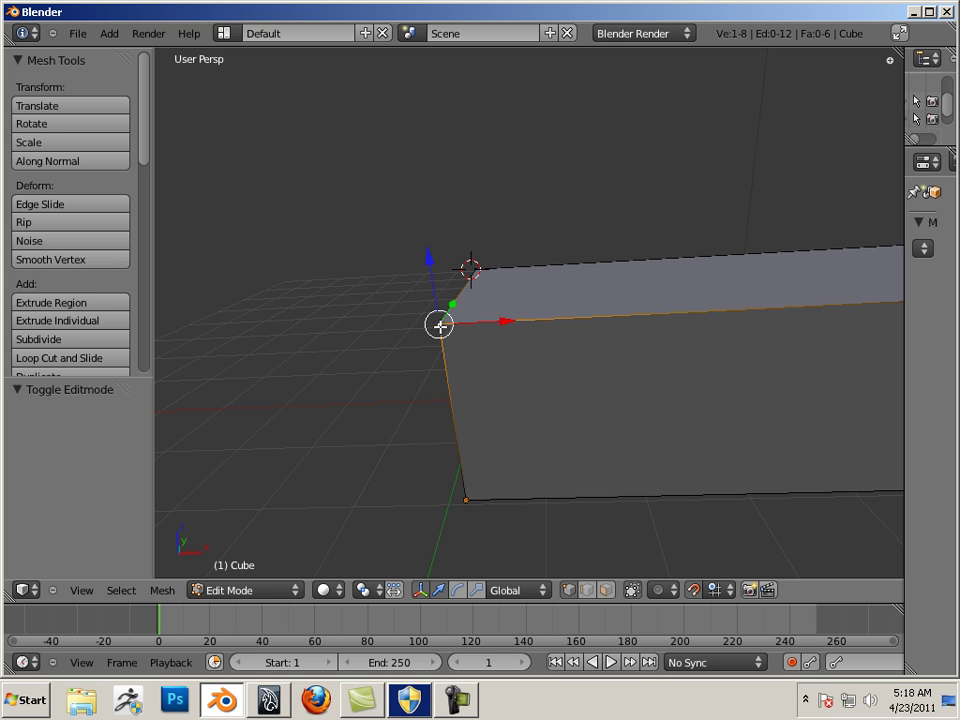
key(KP_Decimal)
- In face select mode, select the box's front end face and snap the 3D cursor to it
click(606, 590)
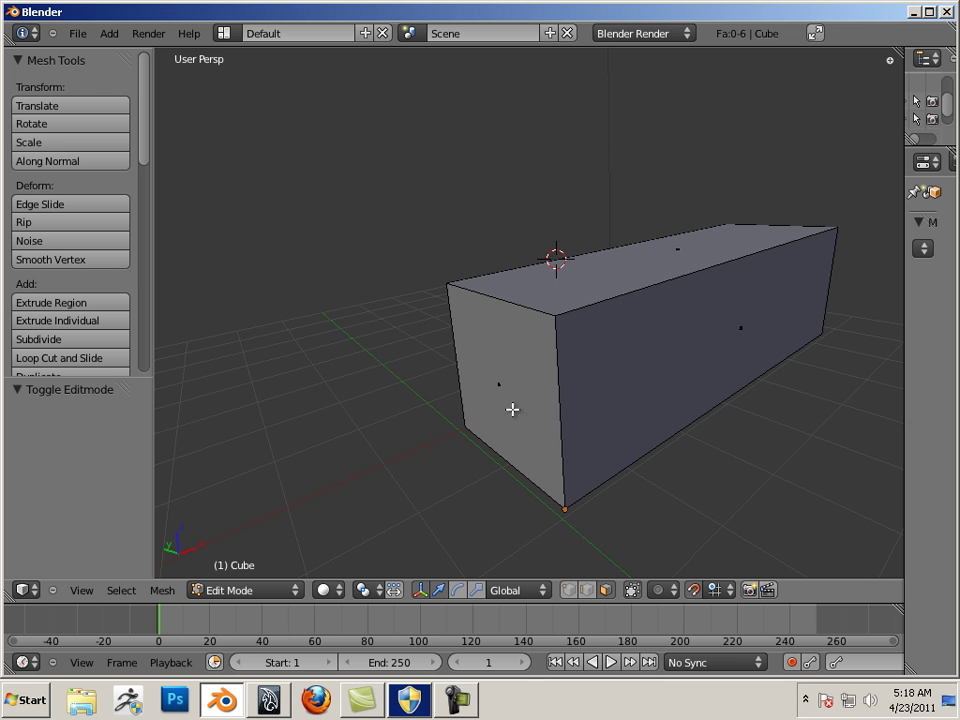
click(503, 388)
right_click(536, 418)
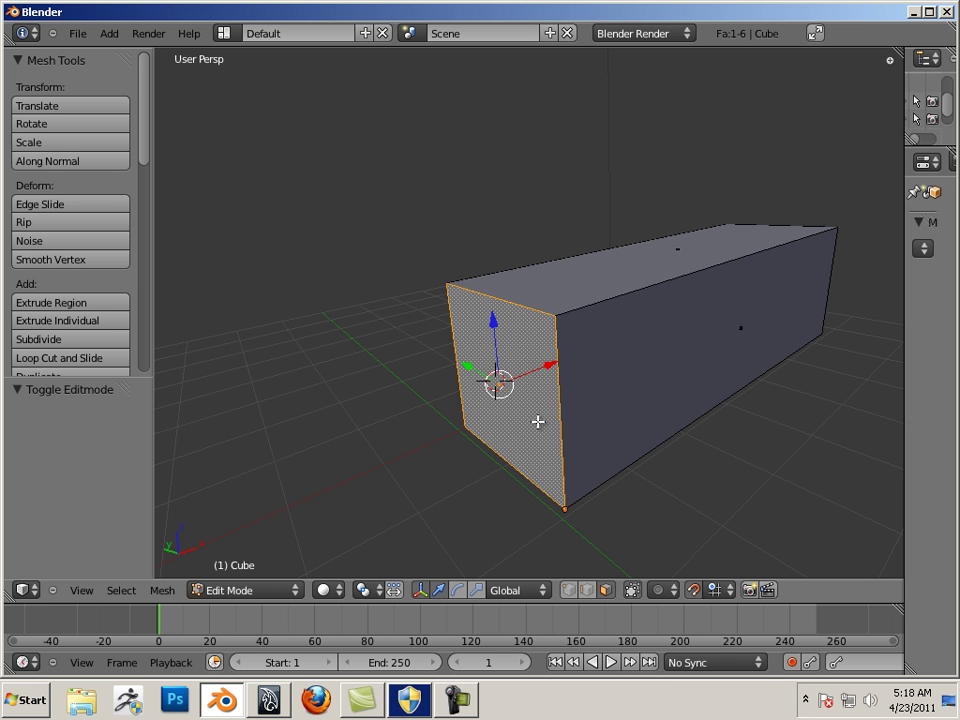
middle_drag(538, 420, 480, 534)
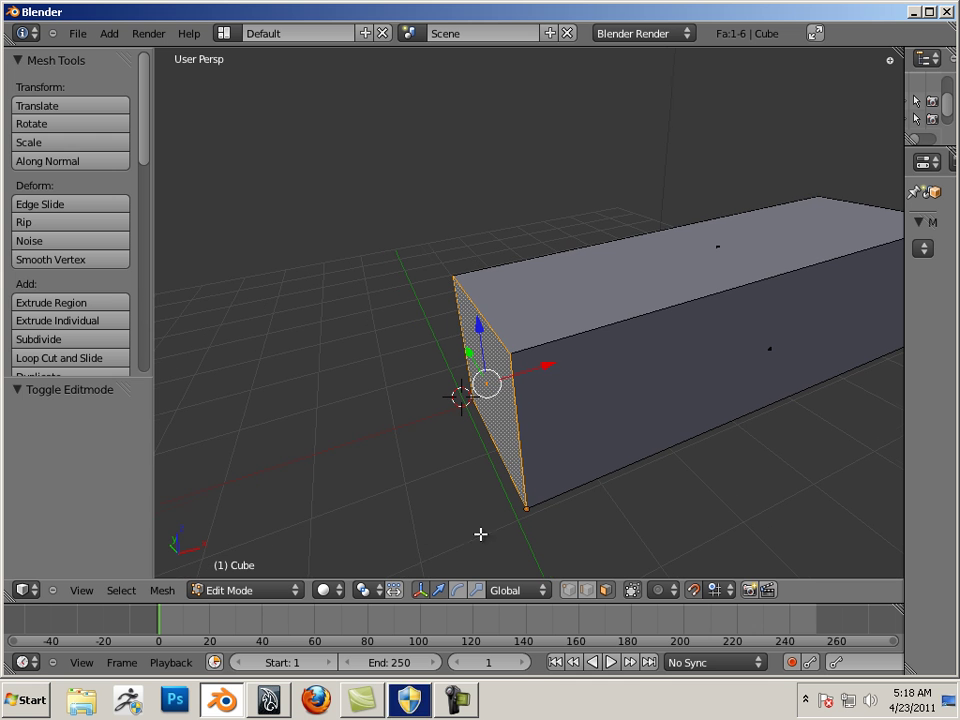
click(162, 590)
mouse_move(200, 503)
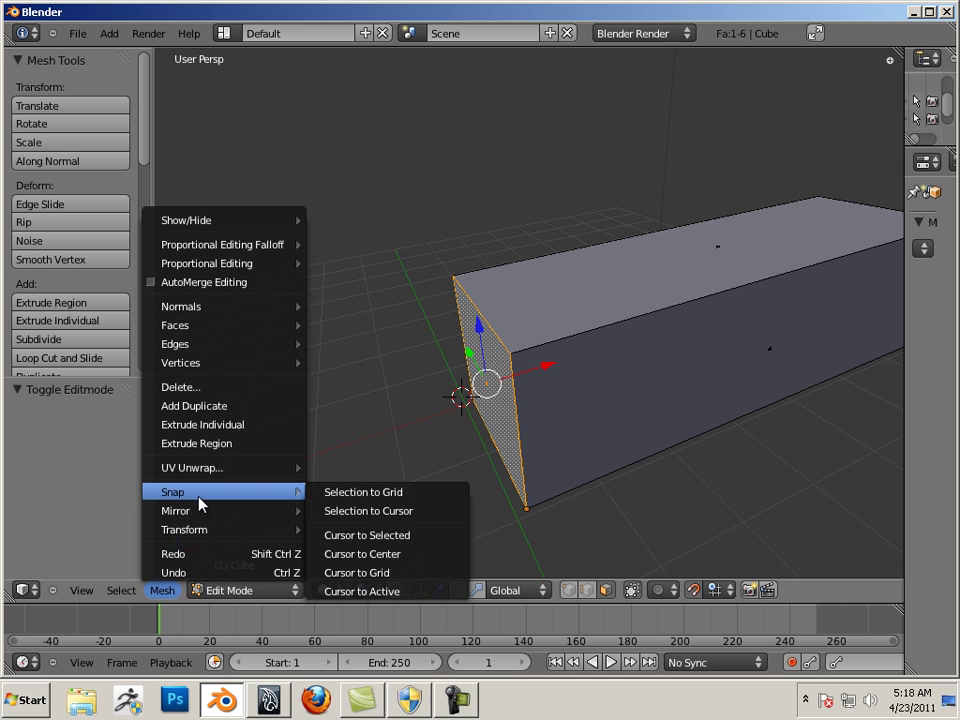
click(343, 533)
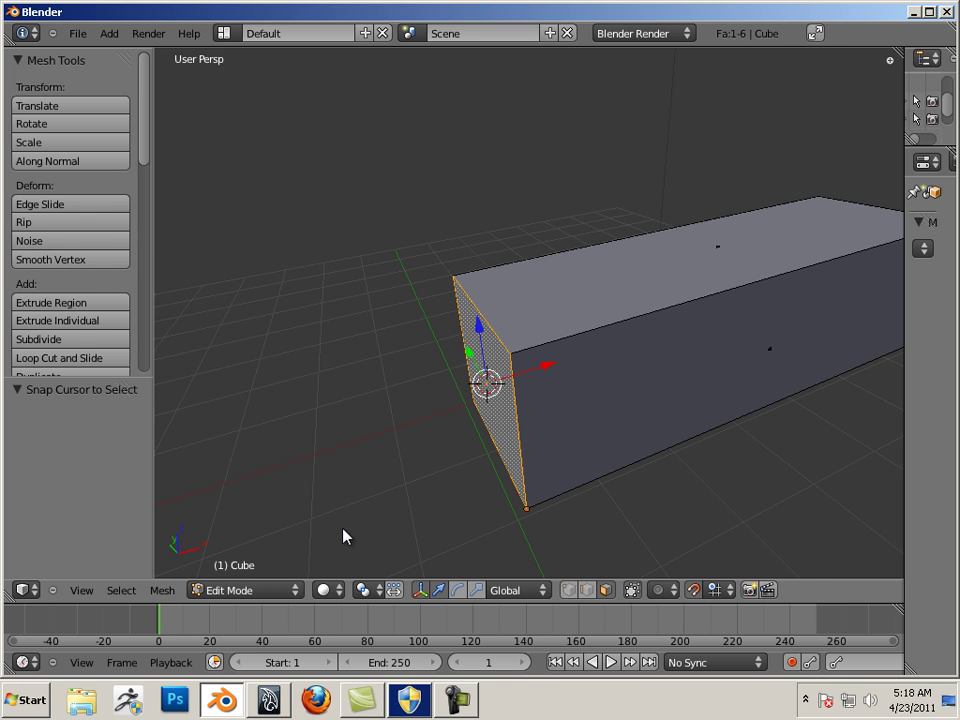
- Return to Object Mode and set the box's origin to the 3D cursor
key(Tab)
click(168, 590)
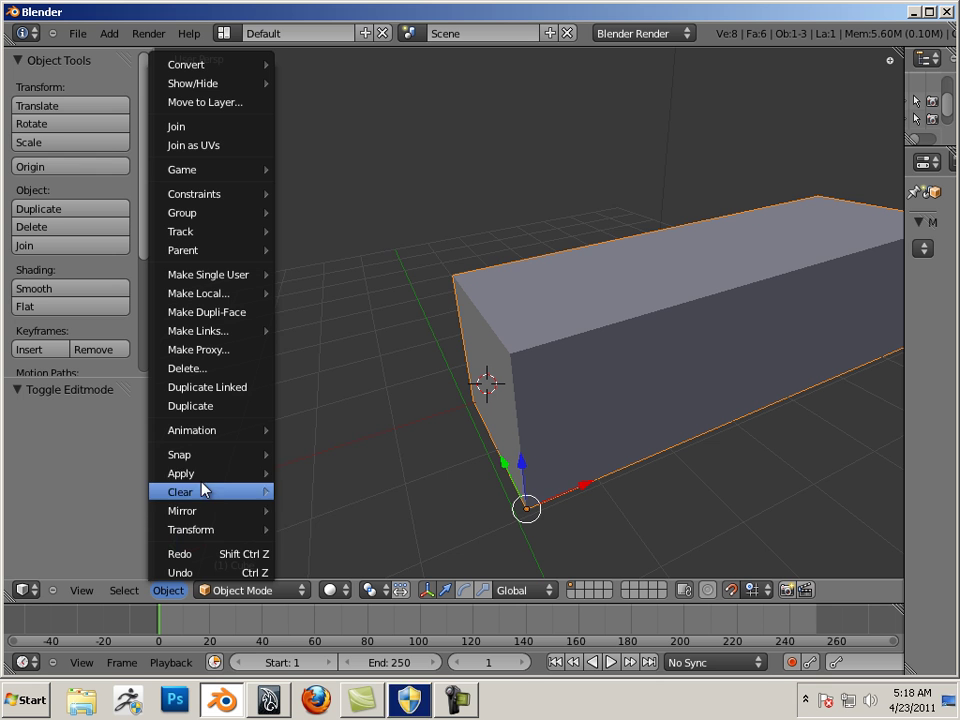
mouse_move(208, 529)
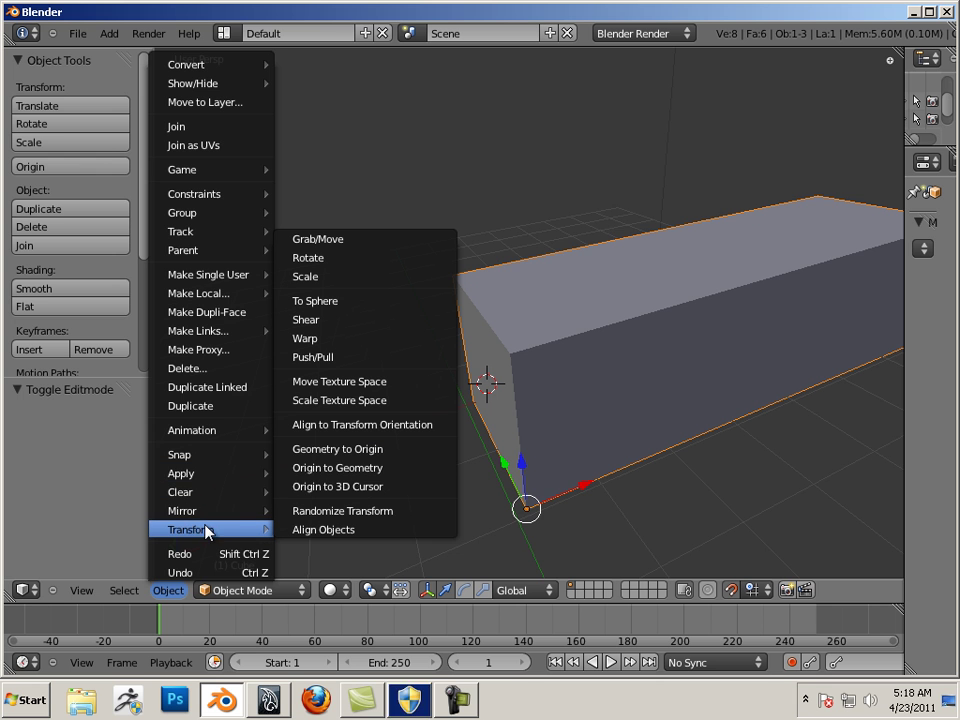
click(358, 490)
- Snap-move the box by whole grid units, Z −1 and Y 1
middle_drag(531, 454, 591, 456)
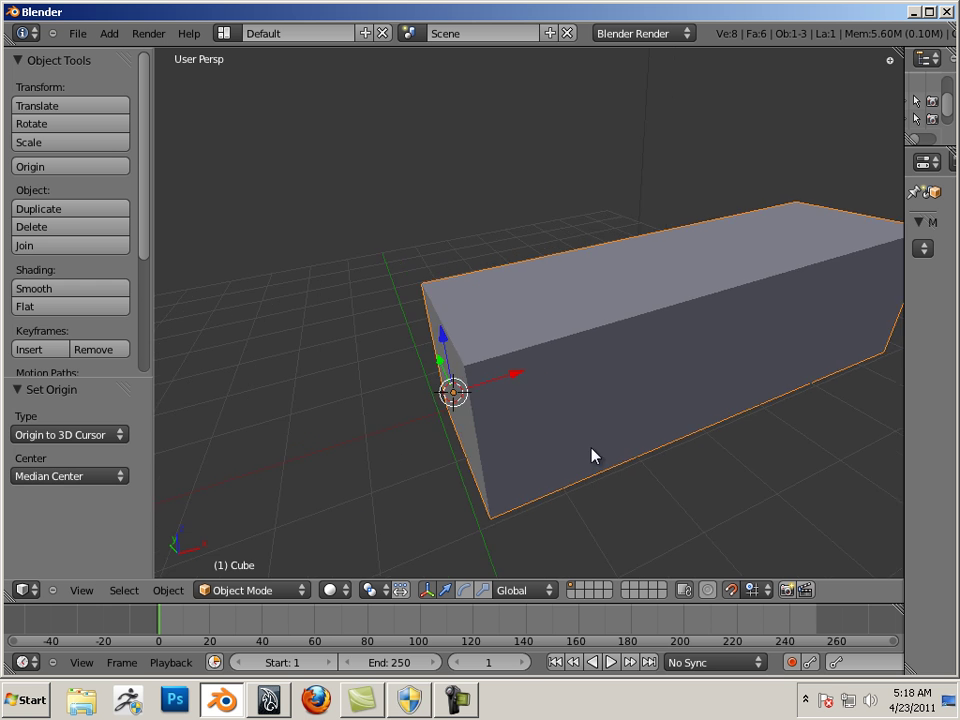
scroll(459, 435, down, 3)
middle_drag(459, 435, 581, 441)
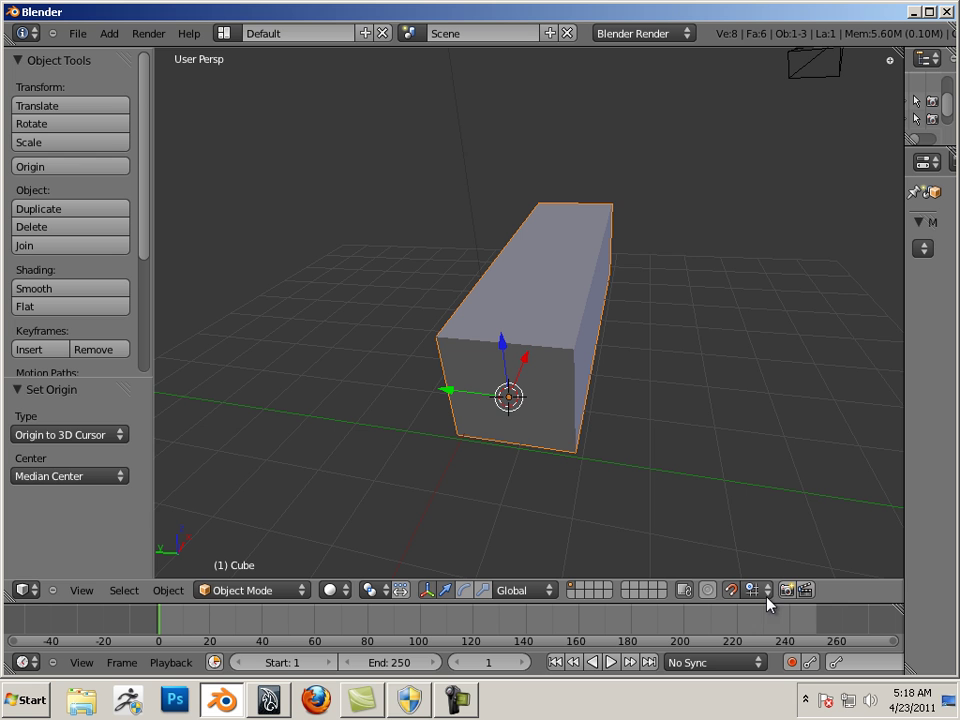
click(508, 398)
drag(508, 398, 462, 437)
- Move the box exactly −3 along X, then cancel a further X move
middle_drag(626, 469, 551, 360)
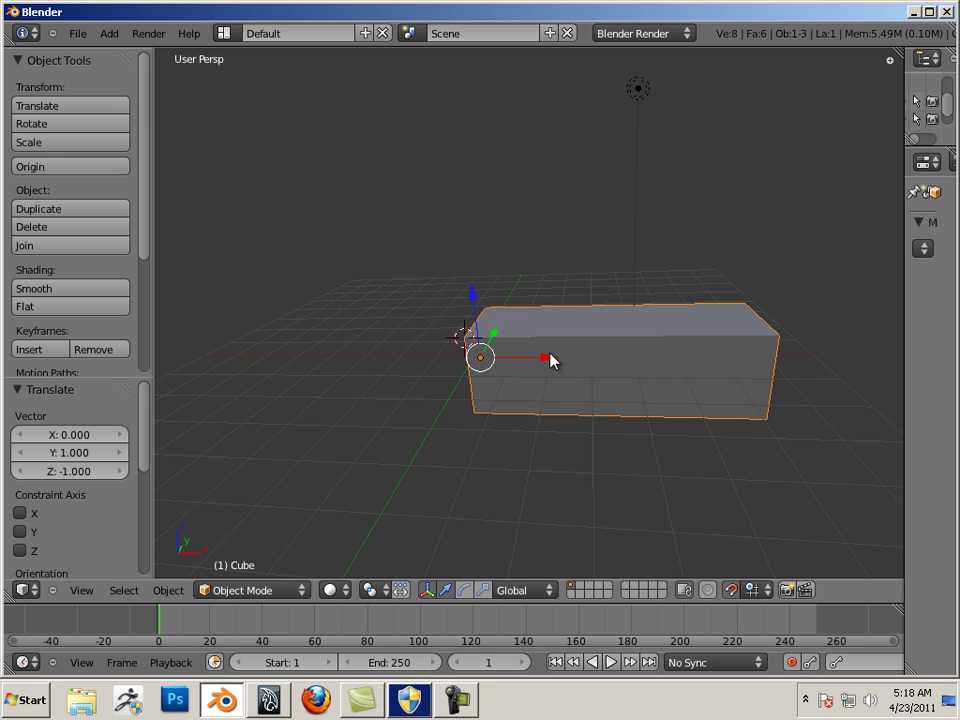
drag(551, 360, 414, 401)
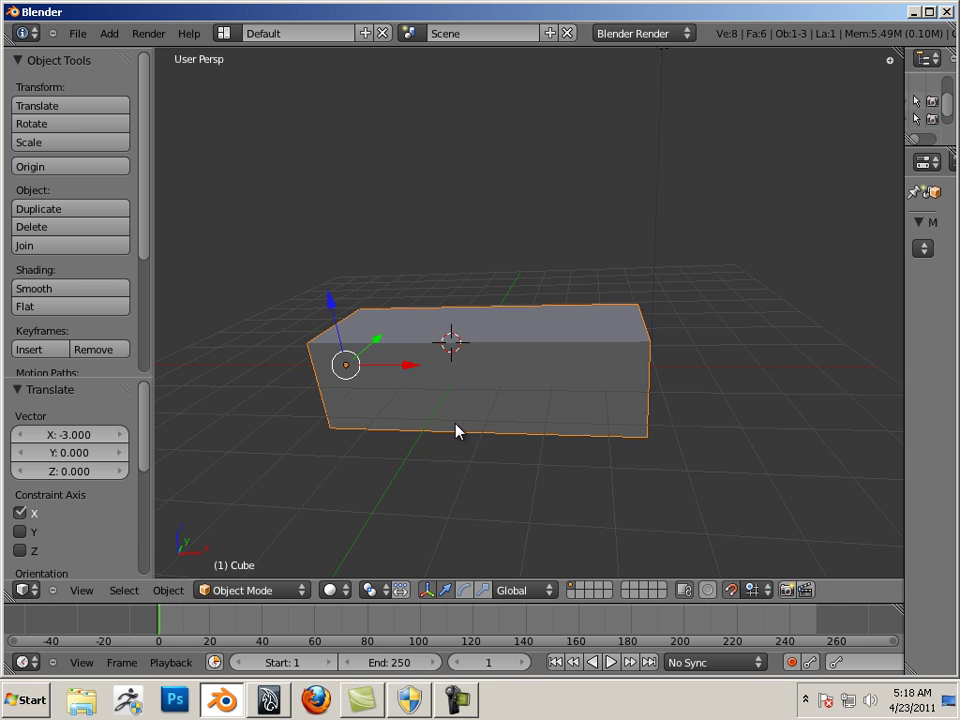
middle_drag(455, 430, 483, 365)
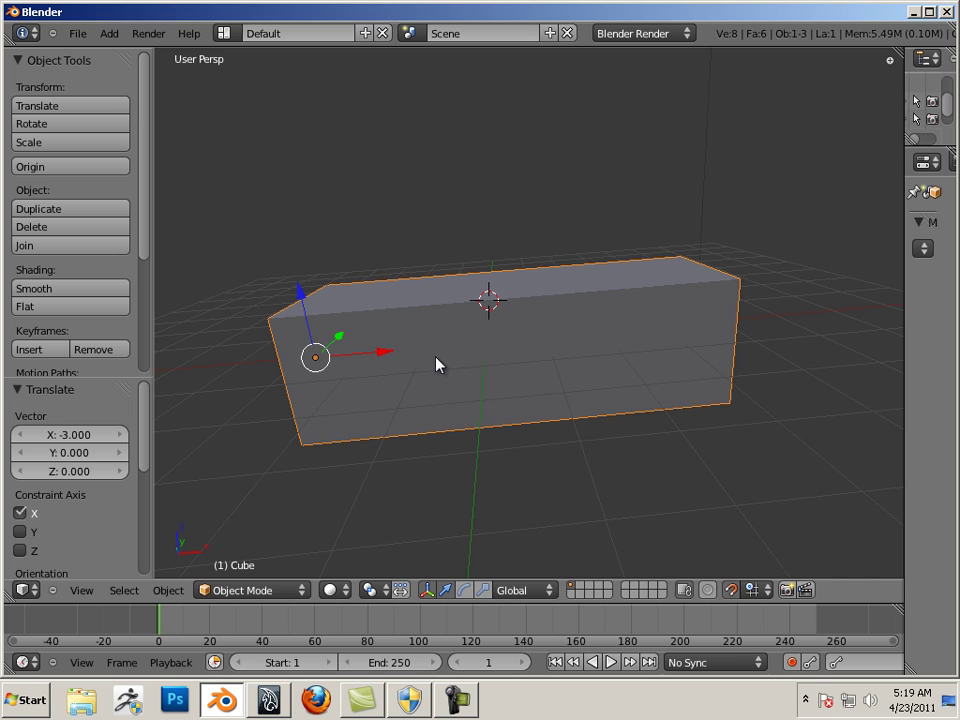
drag(386, 354, 375, 357)
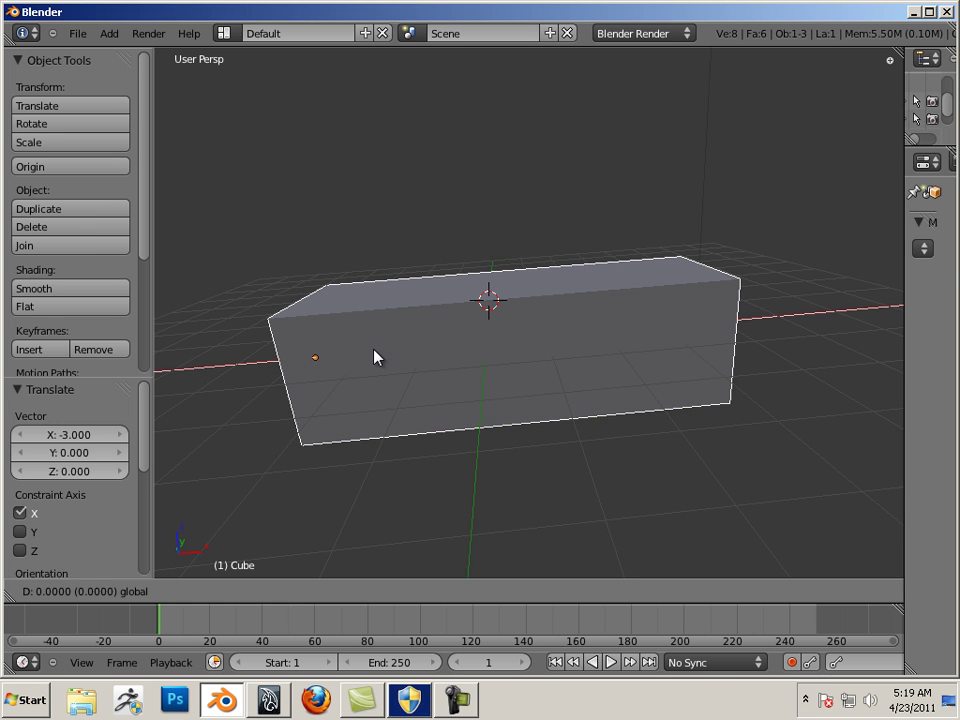
right_click(375, 357)
- Reposition the 3D cursor lower on the box's side
click(508, 381)
click(581, 351)
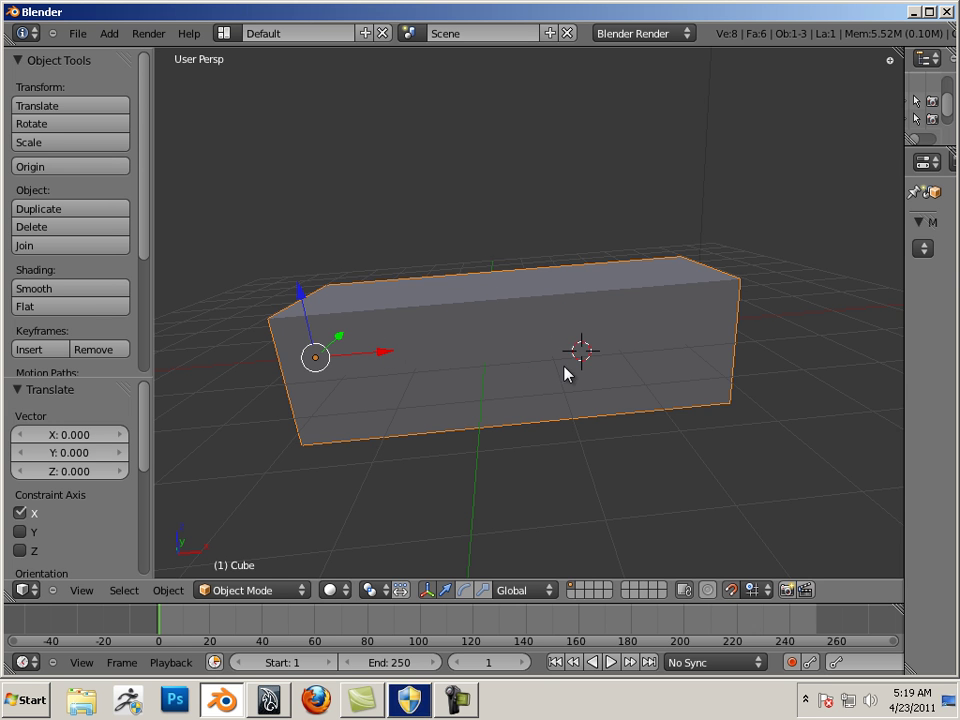
click(510, 379)
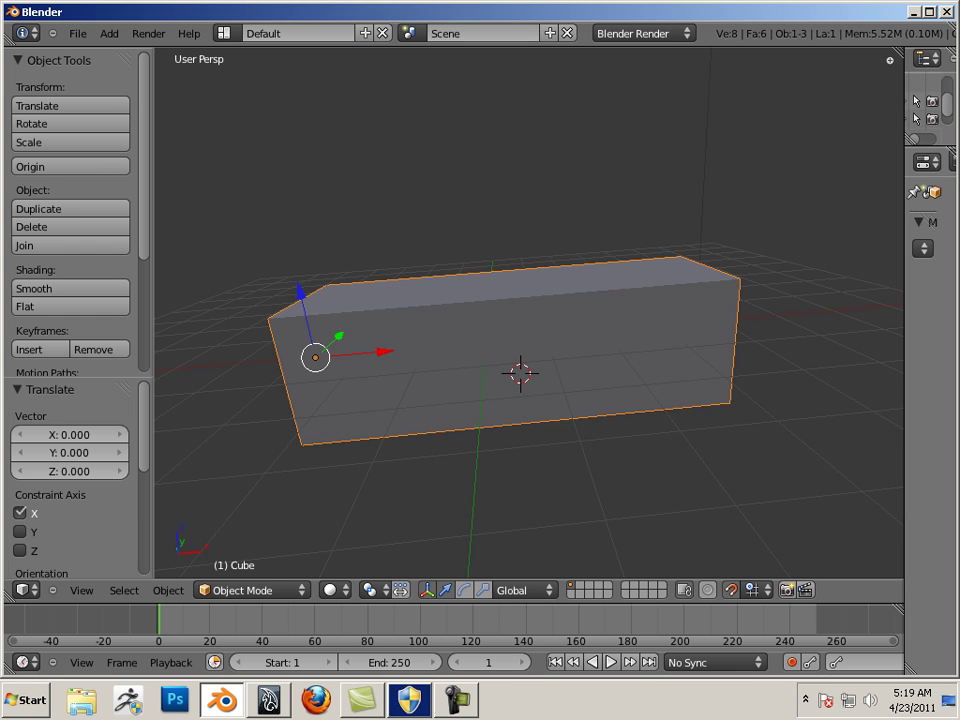